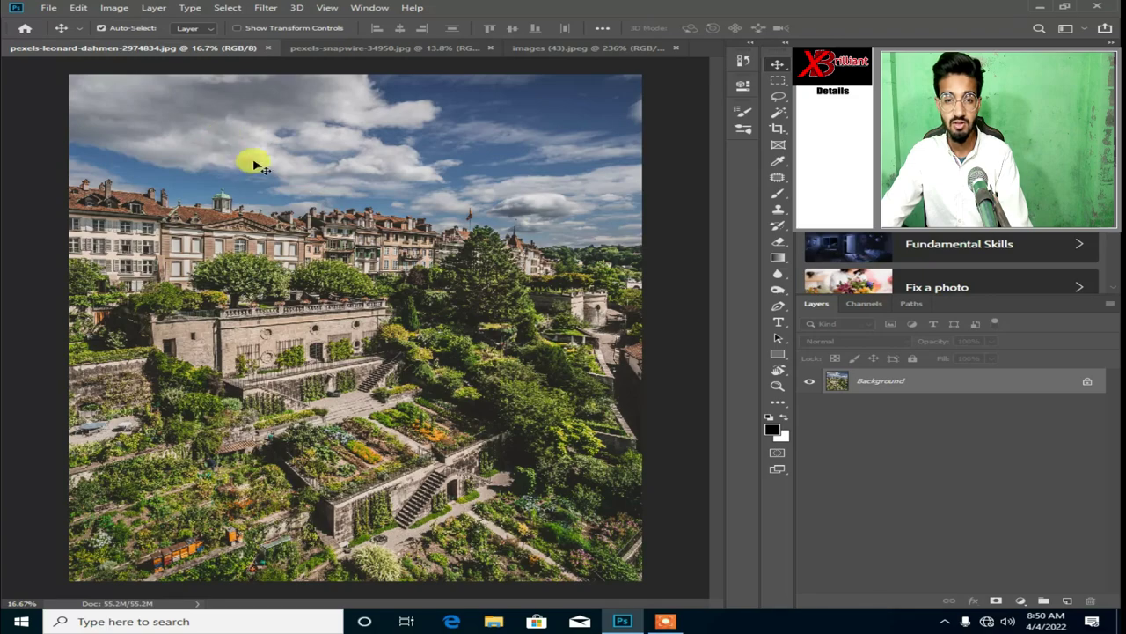
# Step: Zoom and pan around the garden photo, briefly entering and leaving crop mode
pyautogui.scroll(2, 370, 255)
pyautogui.scroll(2, 319, 221)
pyautogui.scroll(2, 320, 211)
pyautogui.scroll(2, 317, 210)
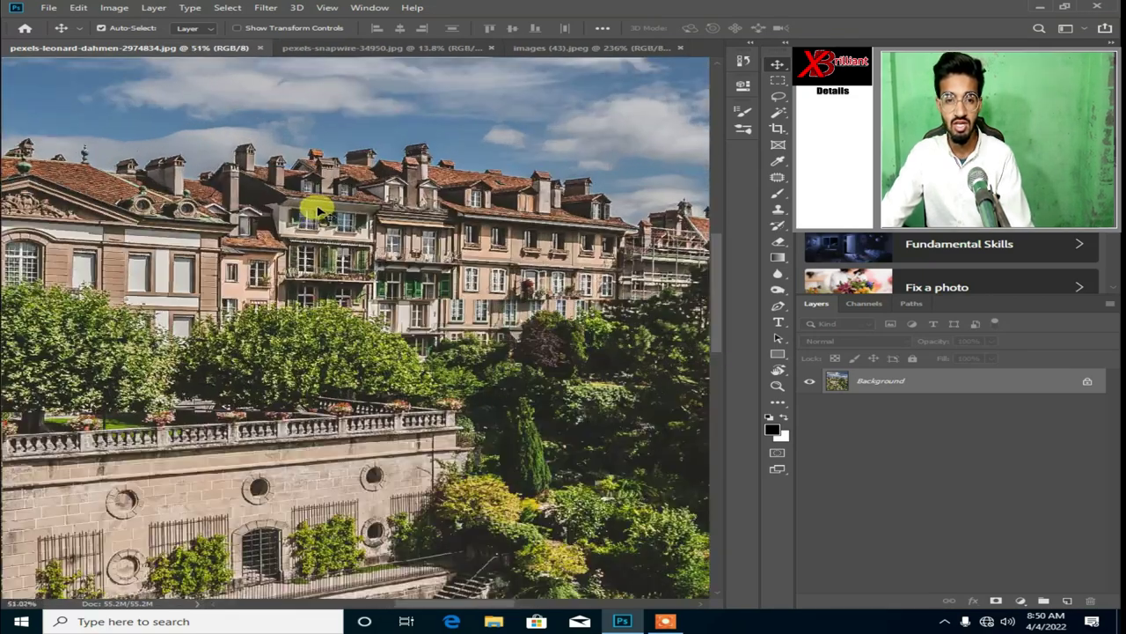
pyautogui.scroll(1, 316, 209)
pyautogui.scroll(1, 317, 207)
pyautogui.scroll(1, 318, 203)
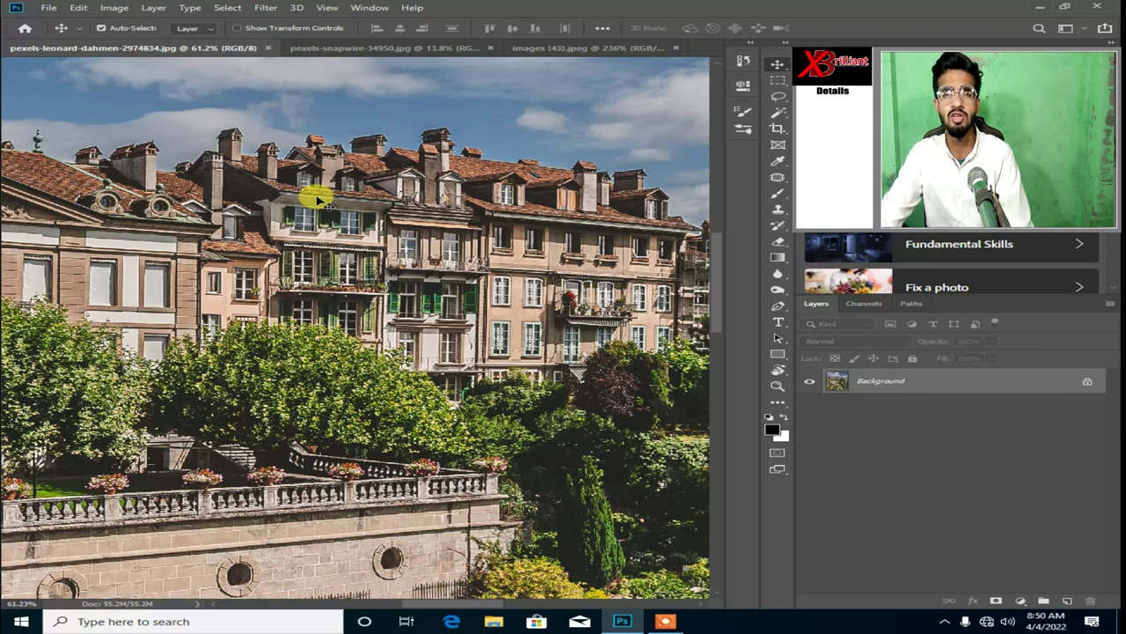
pyautogui.scroll(-1, 325, 215)
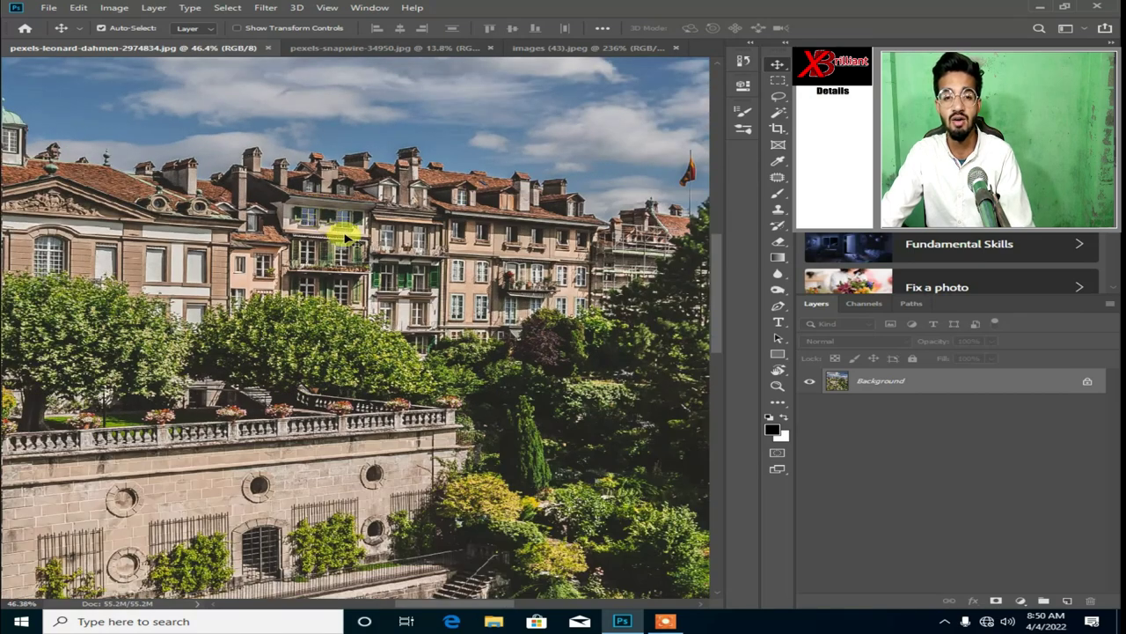
pyautogui.scroll(-2, 334, 231)
pyautogui.scroll(-1, 264, 212)
pyautogui.scroll(-1, 180, 192)
pyautogui.scroll(2, 172, 187)
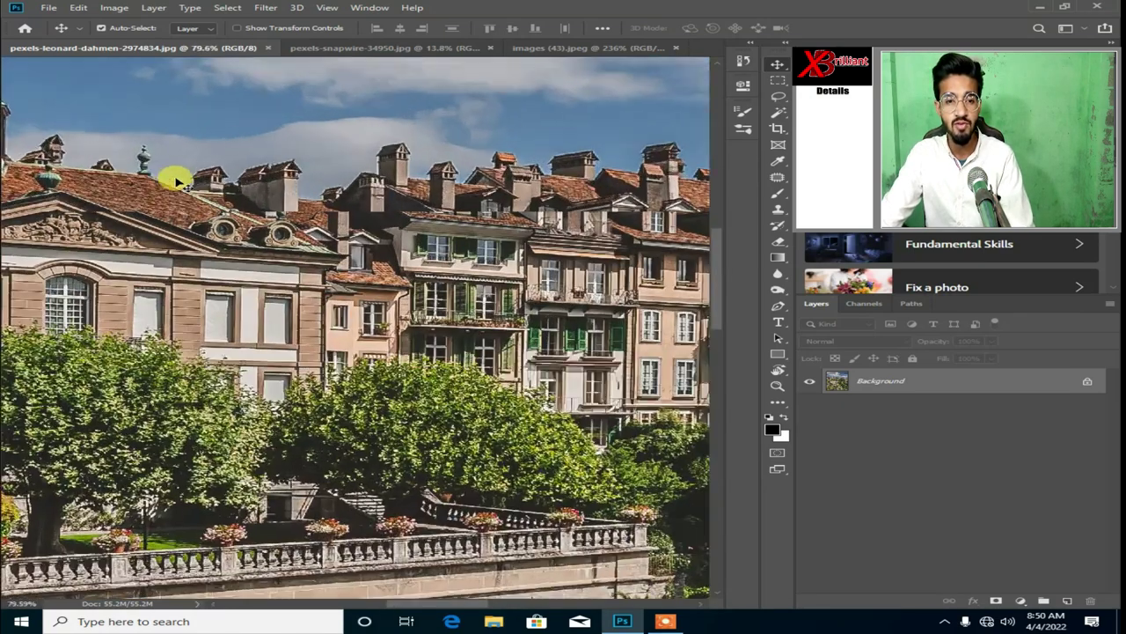
pyautogui.scroll(1, 132, 187)
pyautogui.scroll(2, 247, 189)
pyautogui.scroll(1, 312, 250)
pyautogui.hscroll(-2, 339, 238)
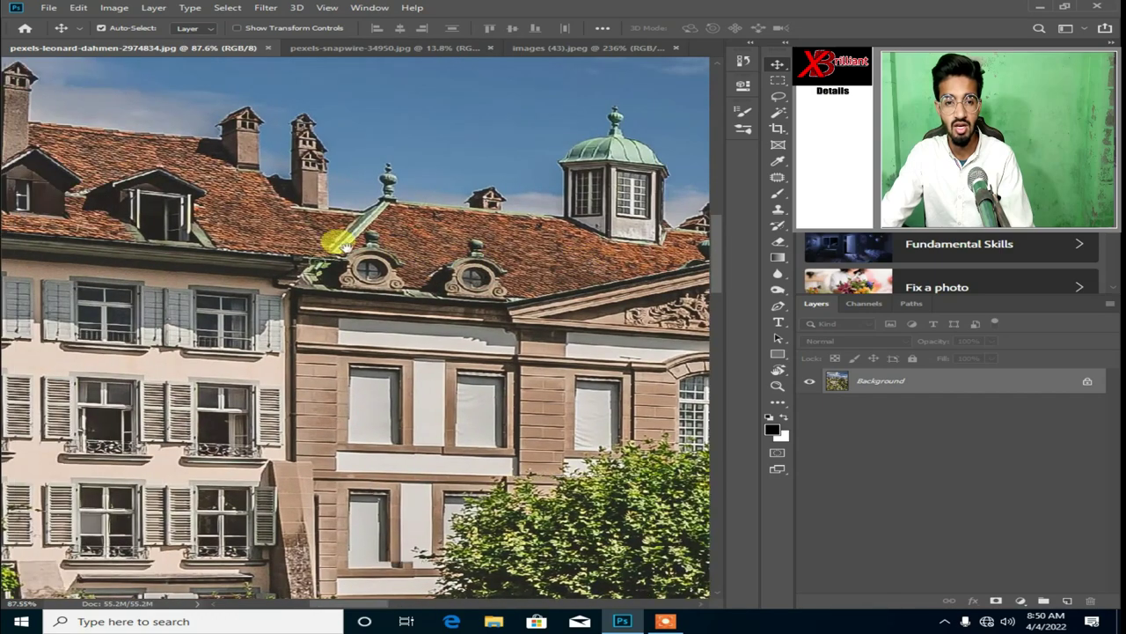
pyautogui.hscroll(-2, 294, 232)
pyautogui.hscroll(-2, 382, 277)
pyautogui.hscroll(-2, 312, 224)
pyautogui.scroll(2, 312, 224)
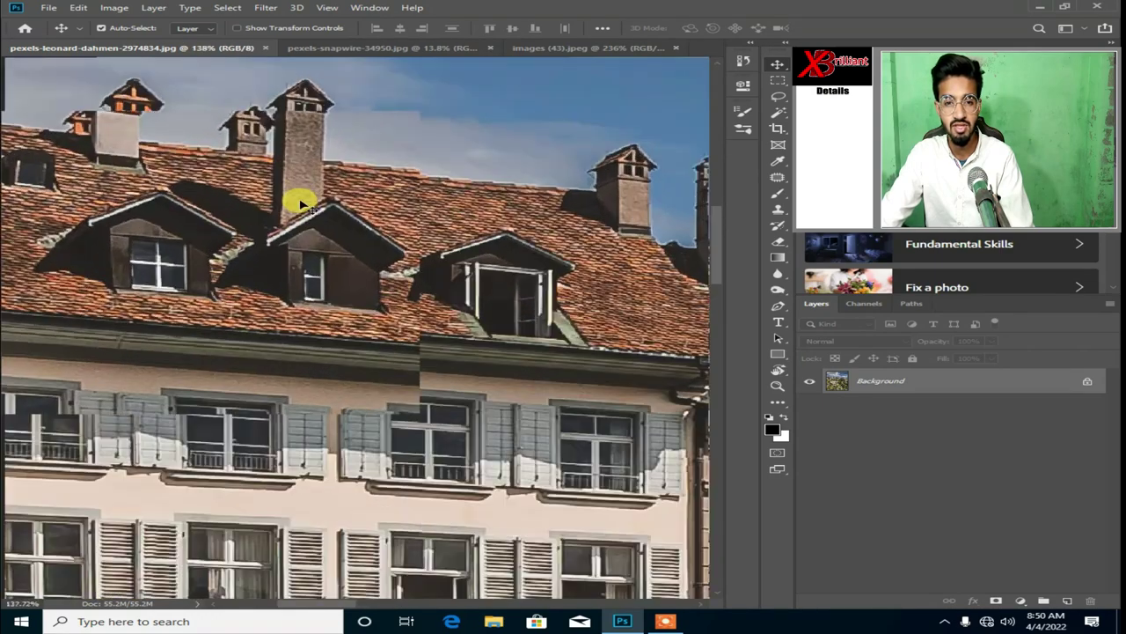
pyautogui.scroll(2, 296, 196)
pyautogui.scroll(1, 289, 181)
pyautogui.scroll(-1, 385, 231)
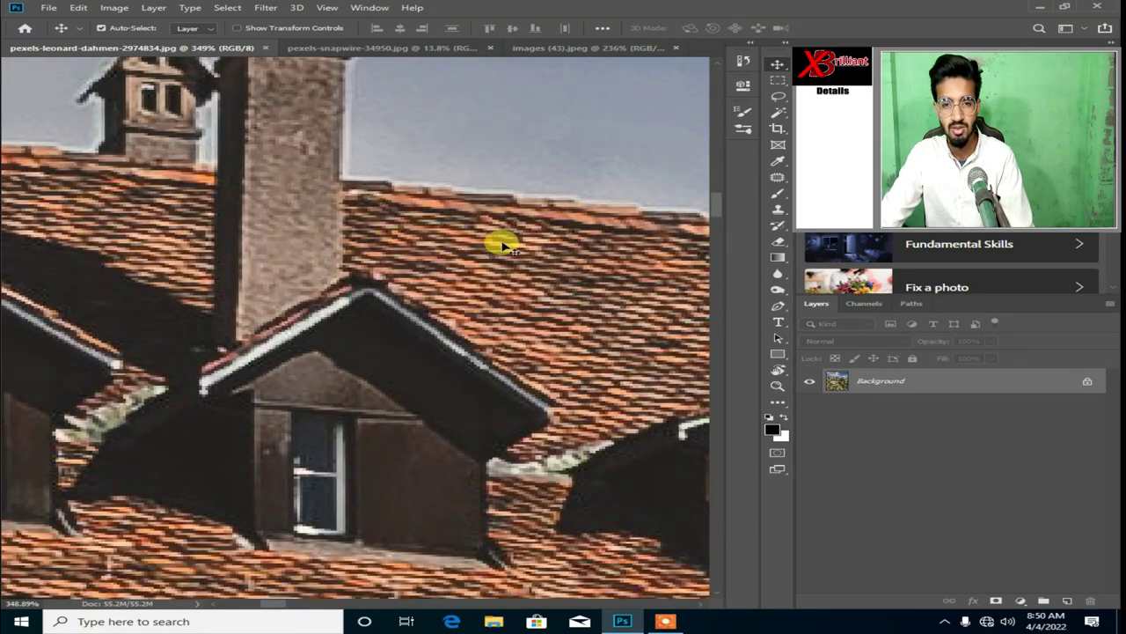
pyautogui.scroll(-2, 502, 239)
pyautogui.scroll(-2, 502, 244)
pyautogui.scroll(-1, 502, 269)
pyautogui.scroll(-1, 491, 374)
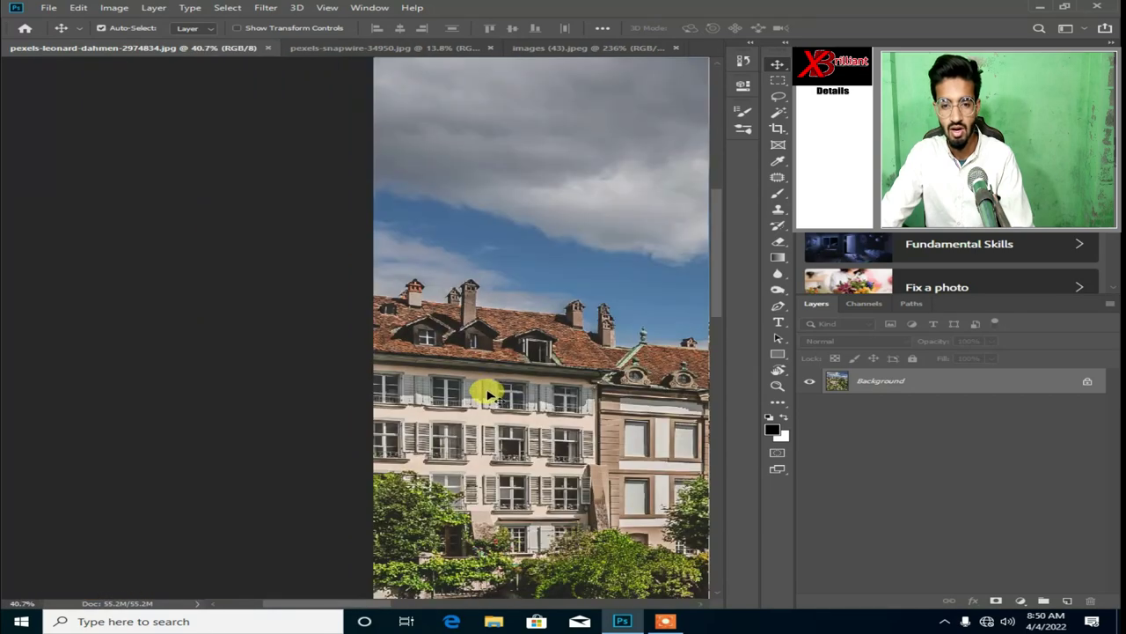
pyautogui.scroll(-1, 475, 390)
pyautogui.scroll(-1, 323, 359)
pyautogui.scroll(1, 532, 374)
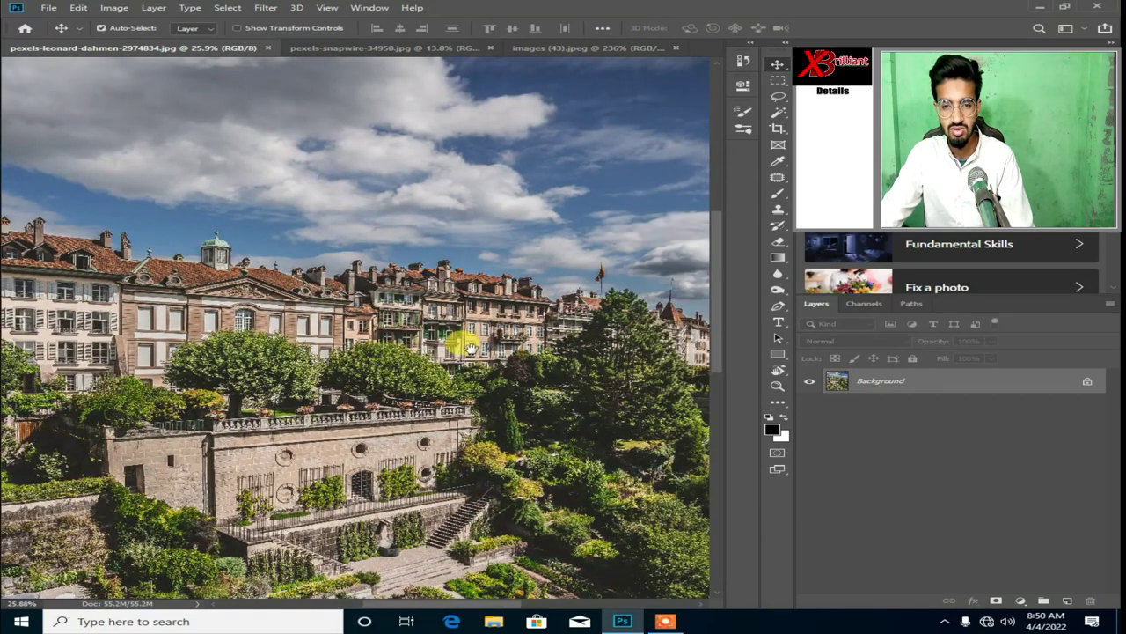
pyautogui.scroll(1, 460, 340)
pyautogui.scroll(1, 473, 372)
pyautogui.scroll(-1, 423, 318)
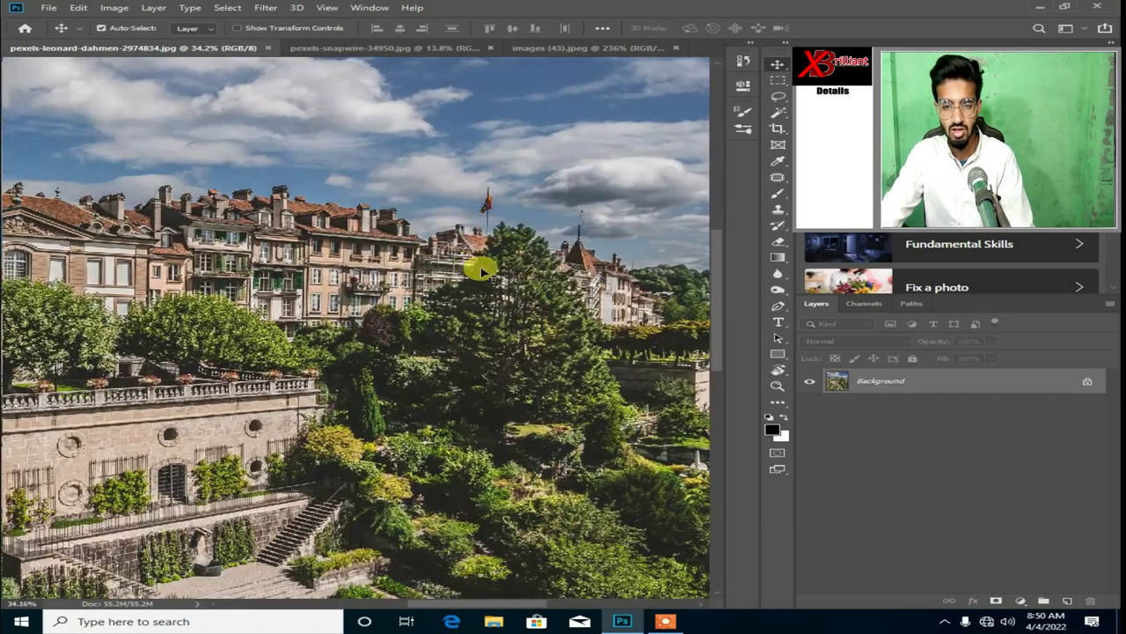
pyautogui.scroll(-1, 475, 264)
pyautogui.scroll(-1, 413, 304)
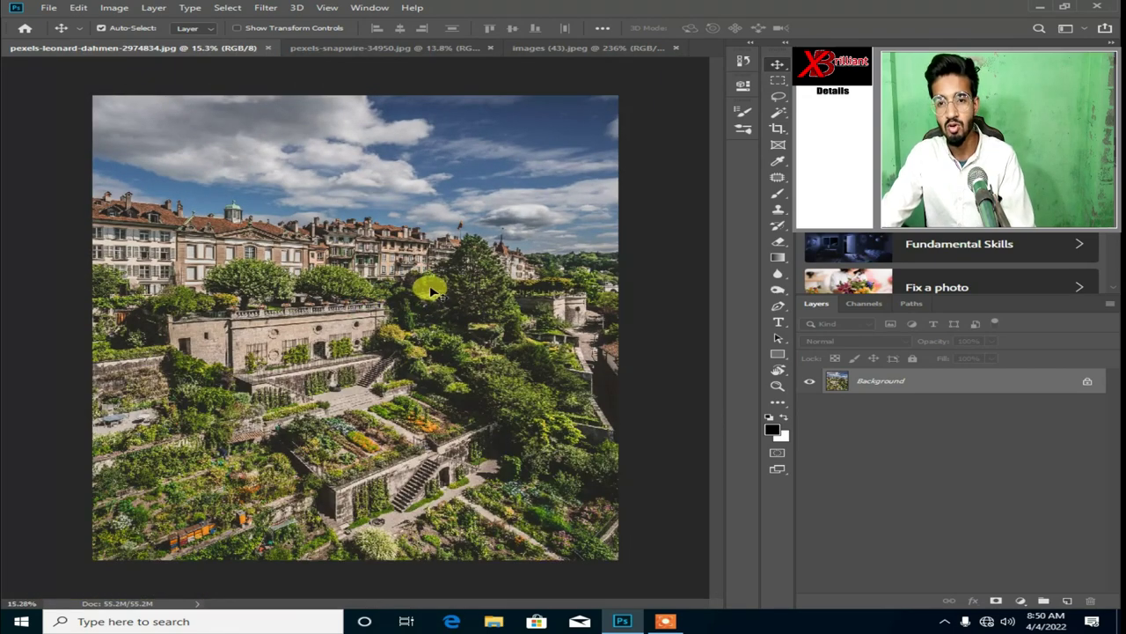
pyautogui.click(778, 130)
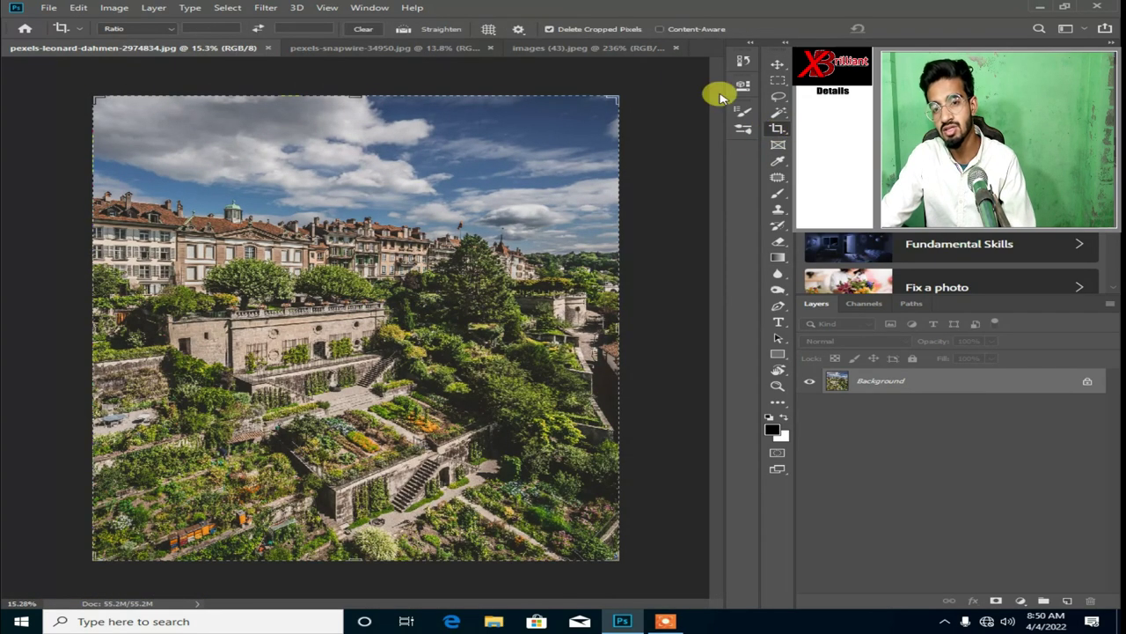
pyautogui.scroll(1, 262, 226)
pyautogui.scroll(-1, 302, 220)
pyautogui.scroll(-1, 321, 227)
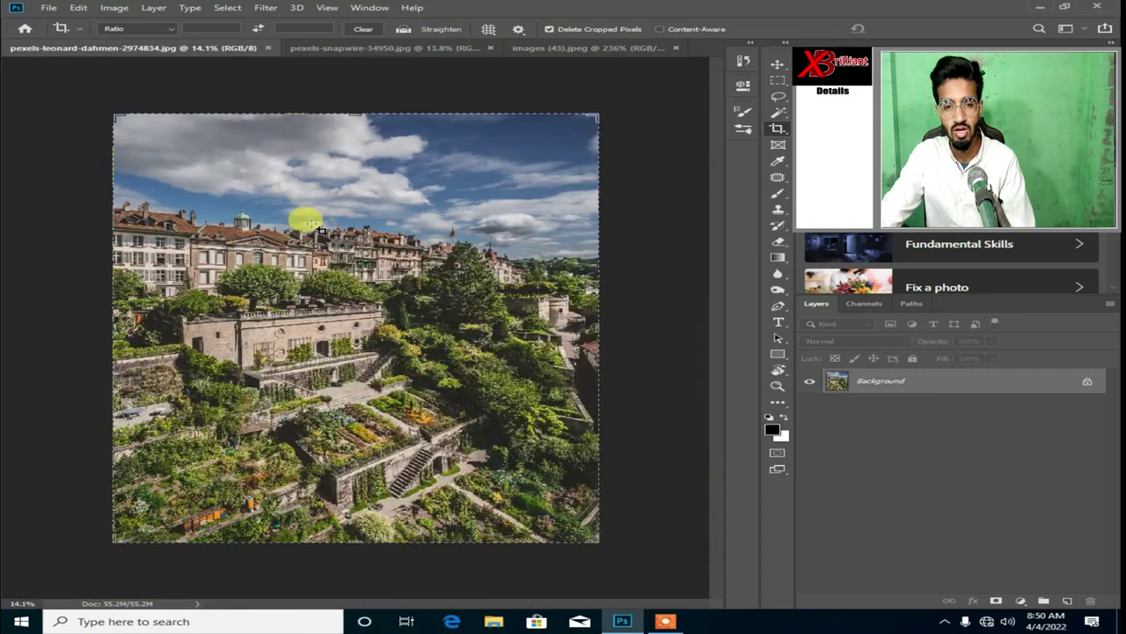
pyautogui.click(779, 66)
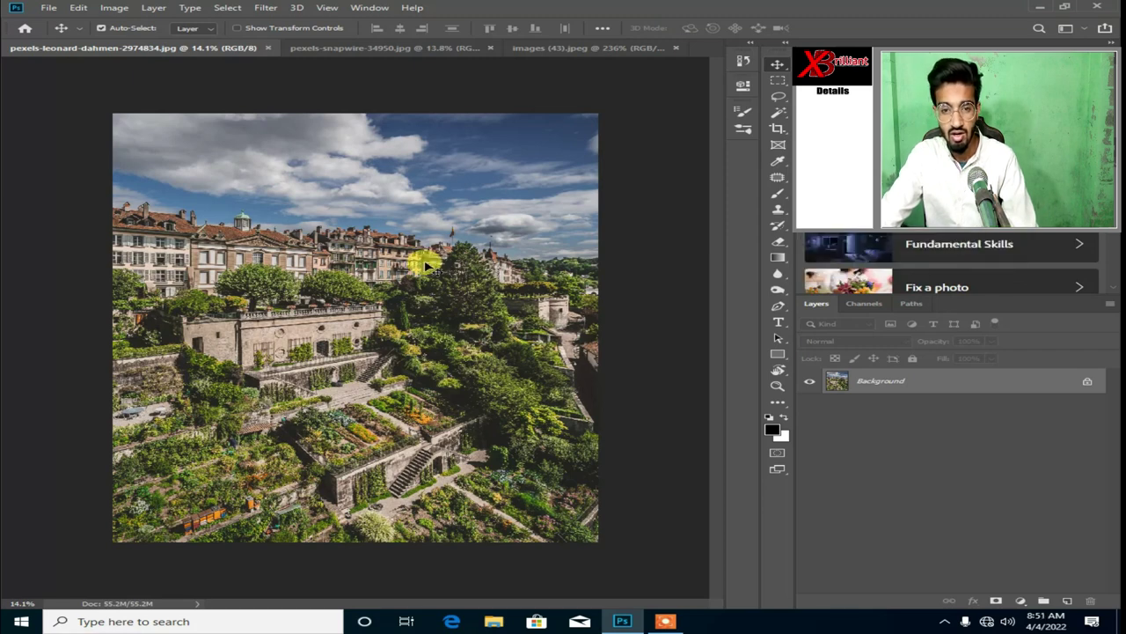
# Step: Start a fresh crop with Delete Cropped Pixels unchecked so trimmed pixels are kept
pyautogui.press('c')
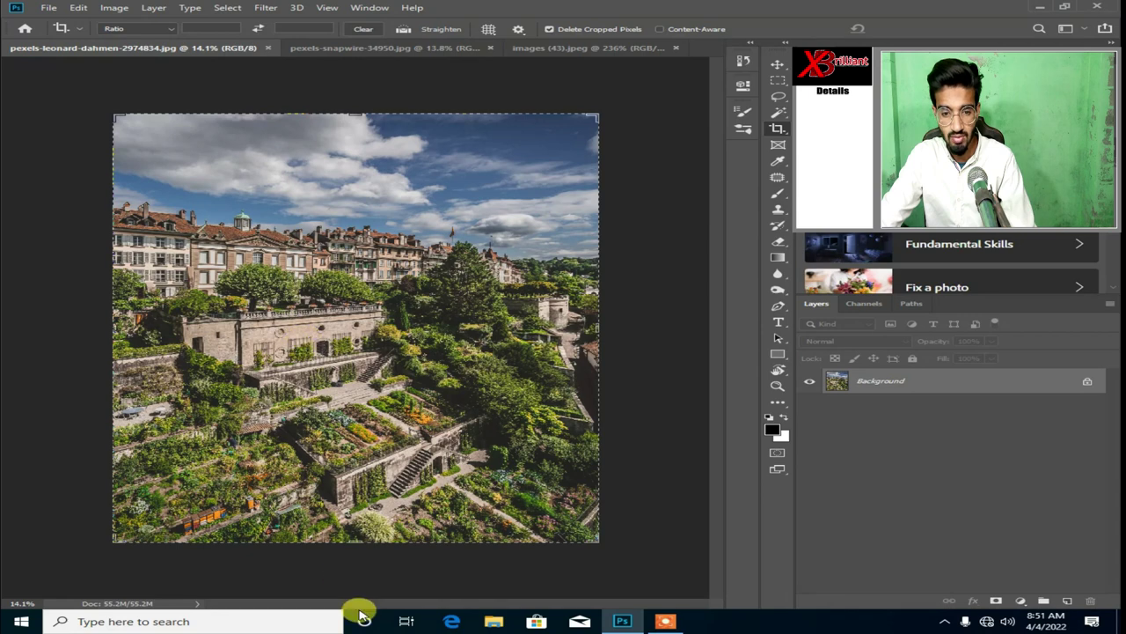
pyautogui.moveTo(352, 541); pyautogui.dragTo(352, 459)
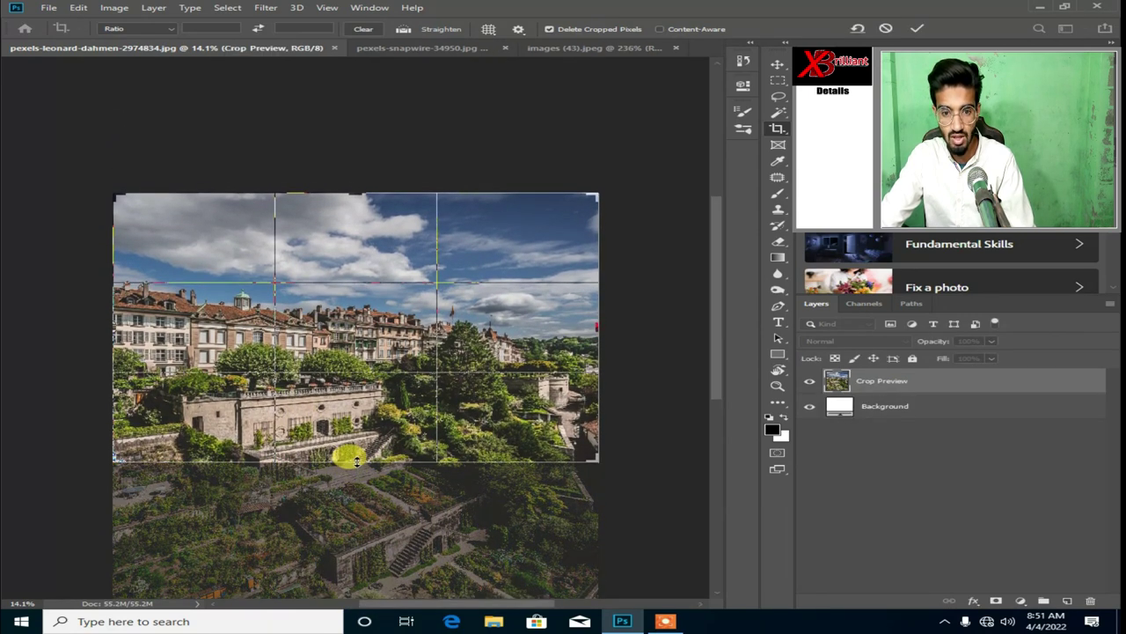
pyautogui.moveTo(352, 459)
pyautogui.mouseDown()
pyautogui.moveTo(358, 549)
pyautogui.moveTo(362, 541)
pyautogui.mouseUp()
pyautogui.click(550, 29)
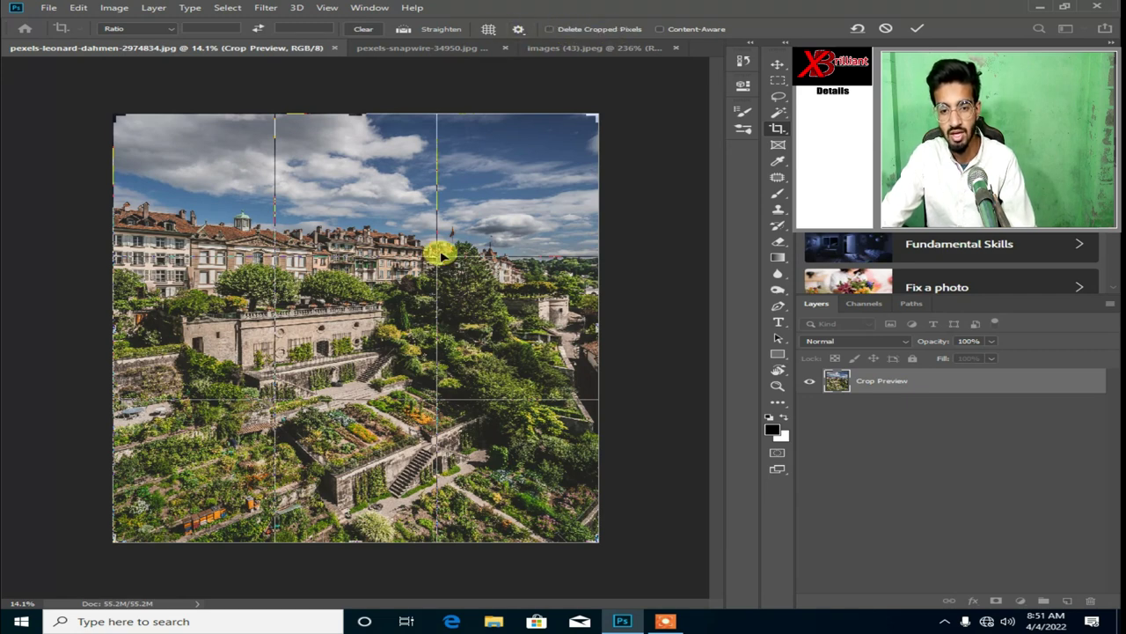
# Step: Lower the crop top into the sky, raise the bottom above the lower terraces, and commit
pyautogui.moveTo(344, 542); pyautogui.dragTo(356, 486)
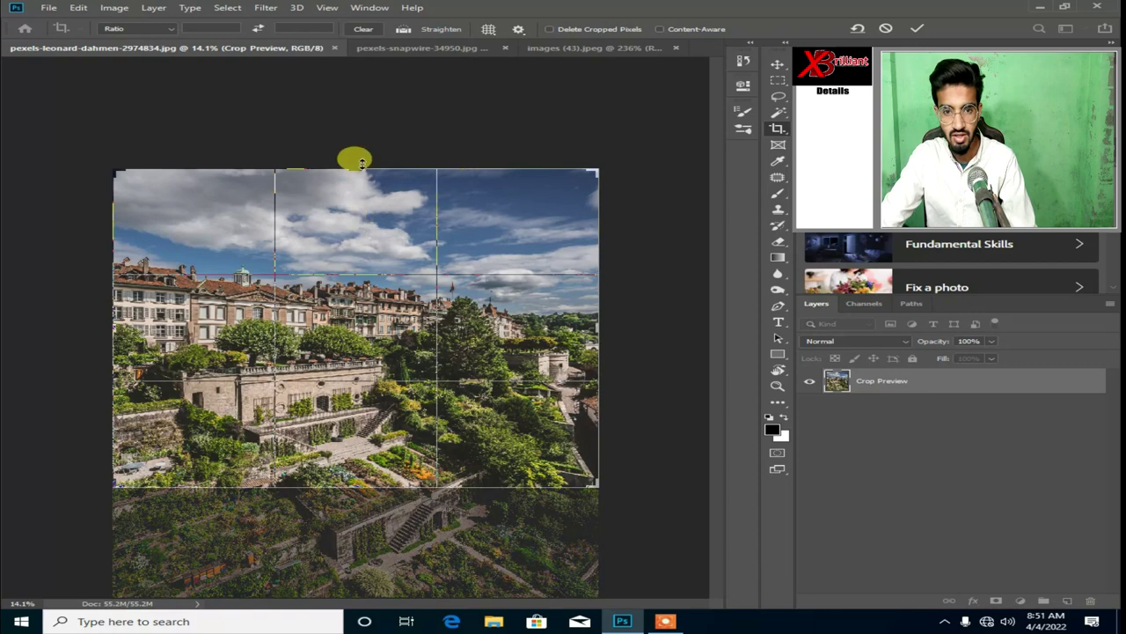
pyautogui.moveTo(354, 158)
pyautogui.mouseDown()
pyautogui.moveTo(364, 231)
pyautogui.moveTo(373, 173)
pyautogui.mouseUp()
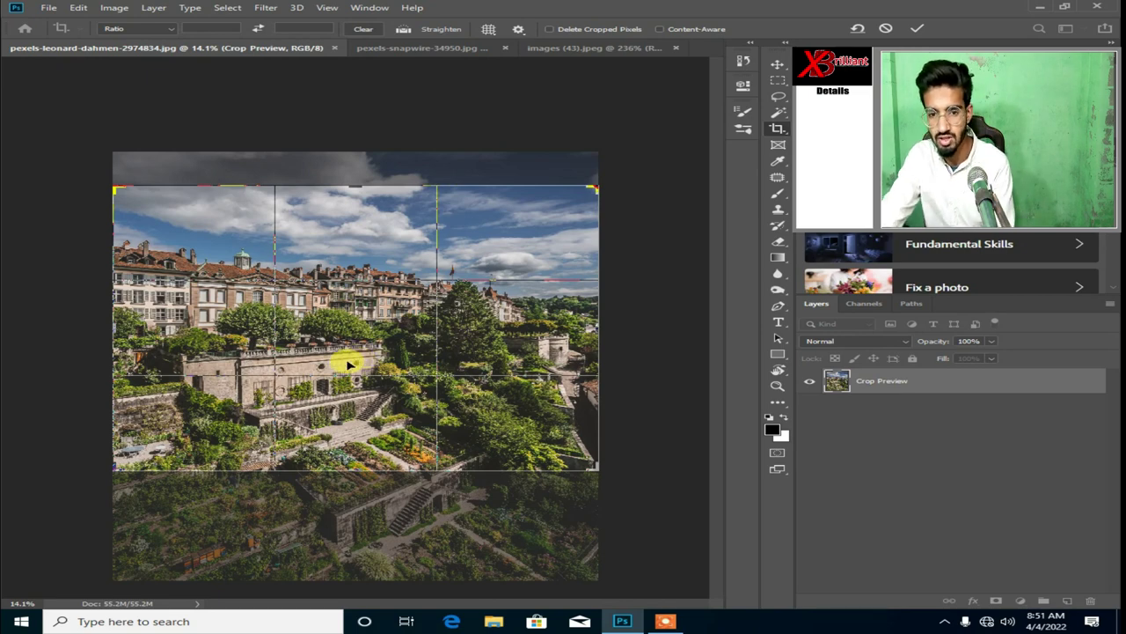
pyautogui.moveTo(337, 476); pyautogui.dragTo(348, 431)
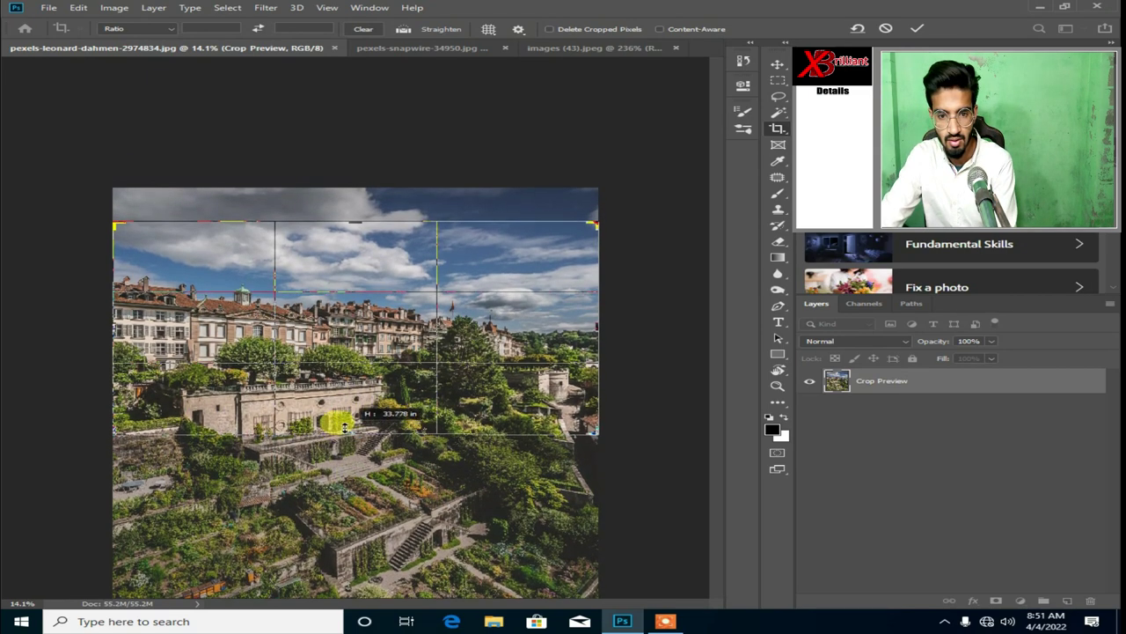
pyautogui.press('Return')
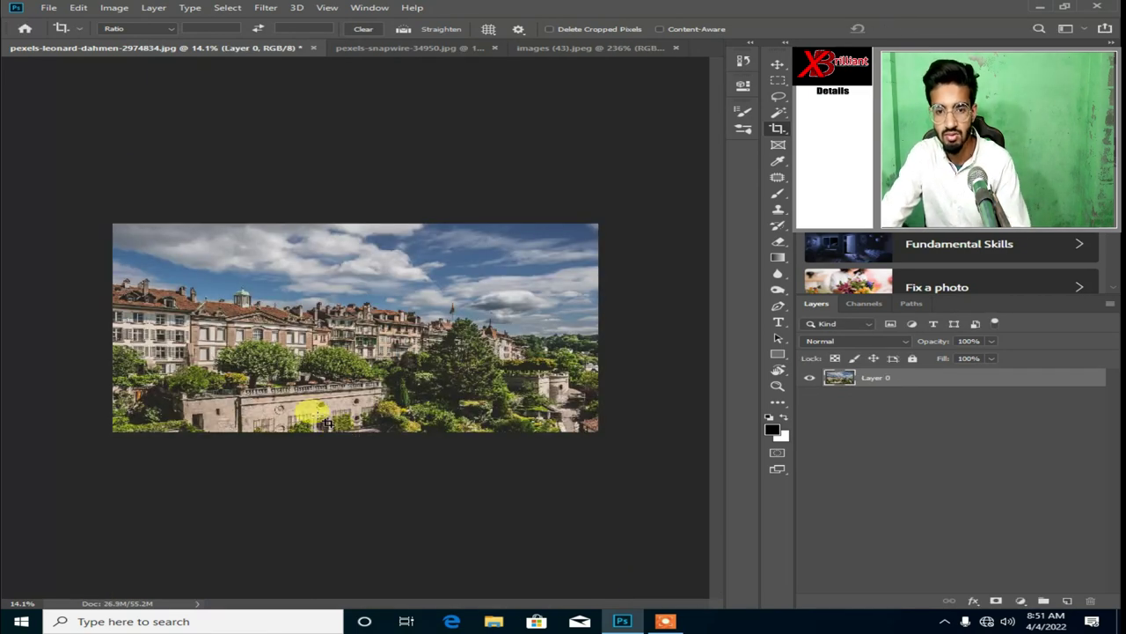
pyautogui.scroll(2, 271, 370)
pyautogui.scroll(1, 226, 359)
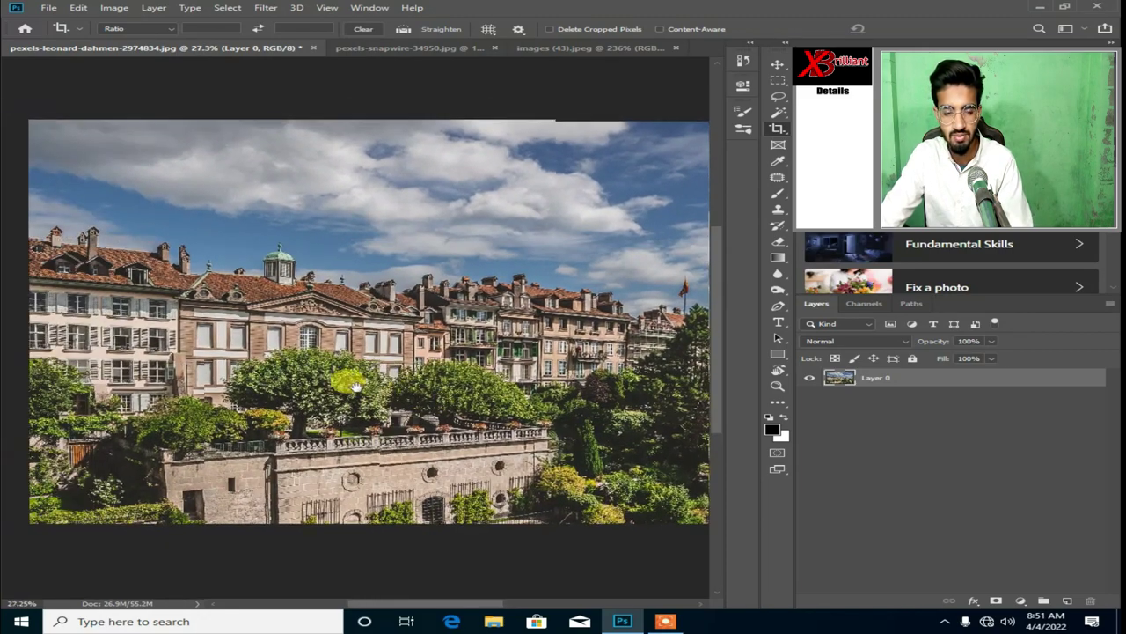
pyautogui.scroll(1, 344, 376)
pyautogui.scroll(2, 344, 376)
pyautogui.scroll(2, 269, 352)
pyautogui.scroll(1, 244, 326)
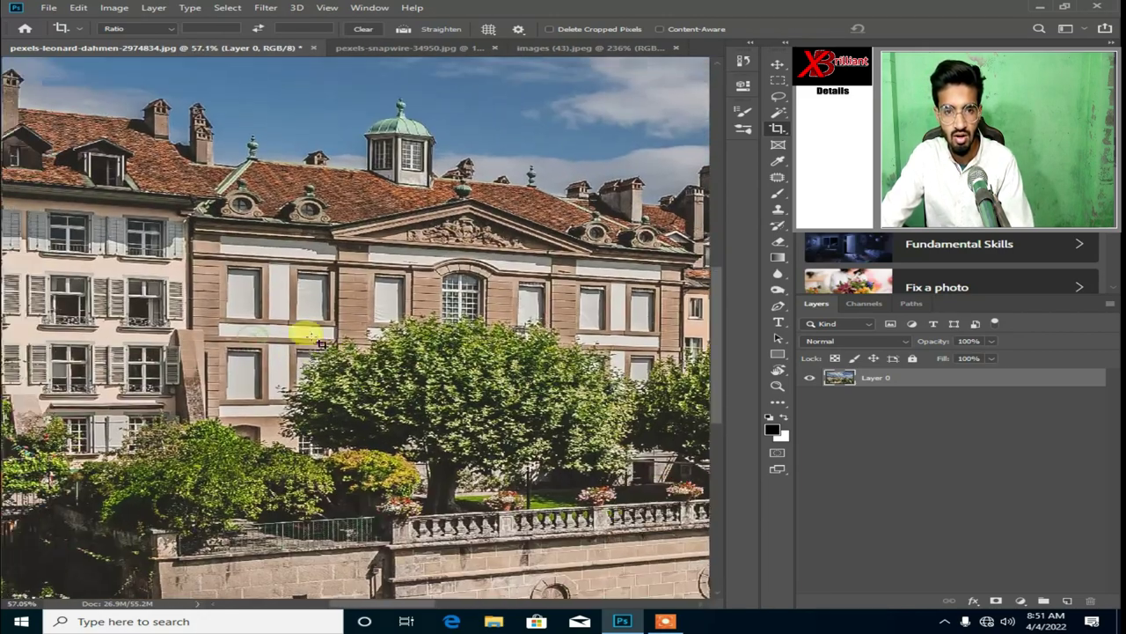
pyautogui.scroll(-3, 258, 244)
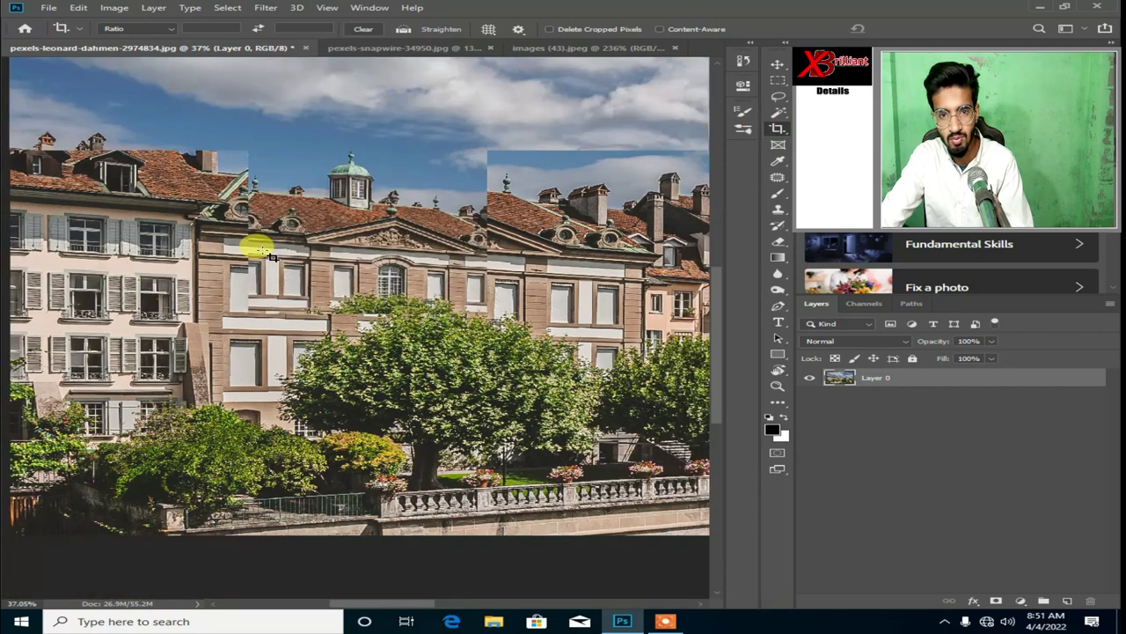
pyautogui.scroll(-5, 258, 244)
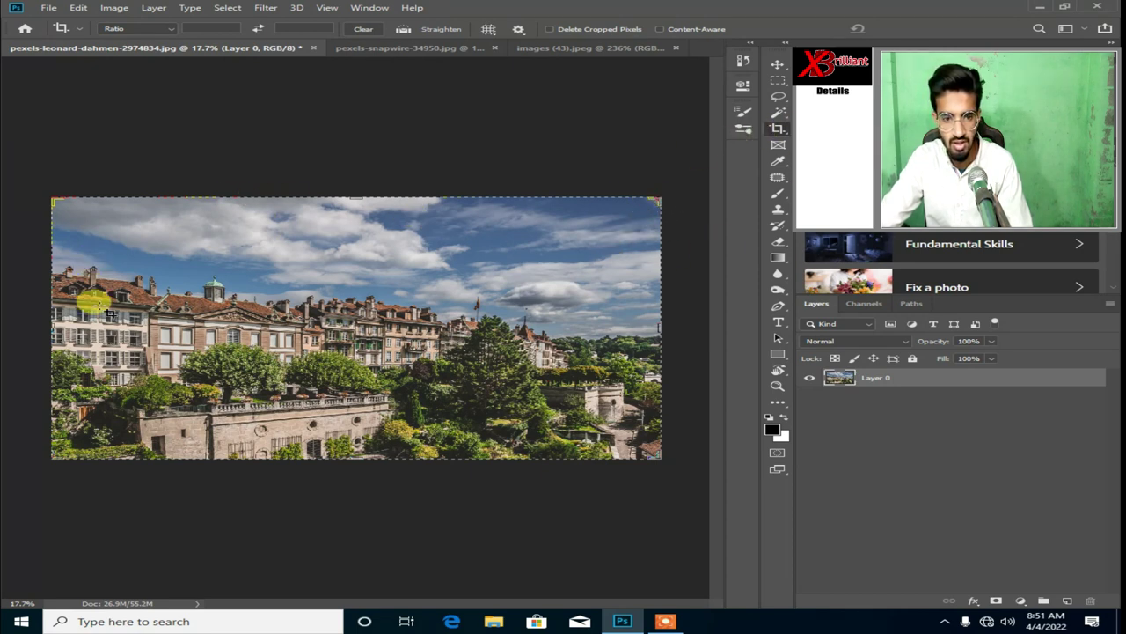
# Step: Nudge the crop's top and bottom edges, then undo back to the full tall photo
pyautogui.moveTo(356, 458)
pyautogui.mouseDown()
pyautogui.moveTo(371, 495)
pyautogui.moveTo(358, 501)
pyautogui.mouseUp()
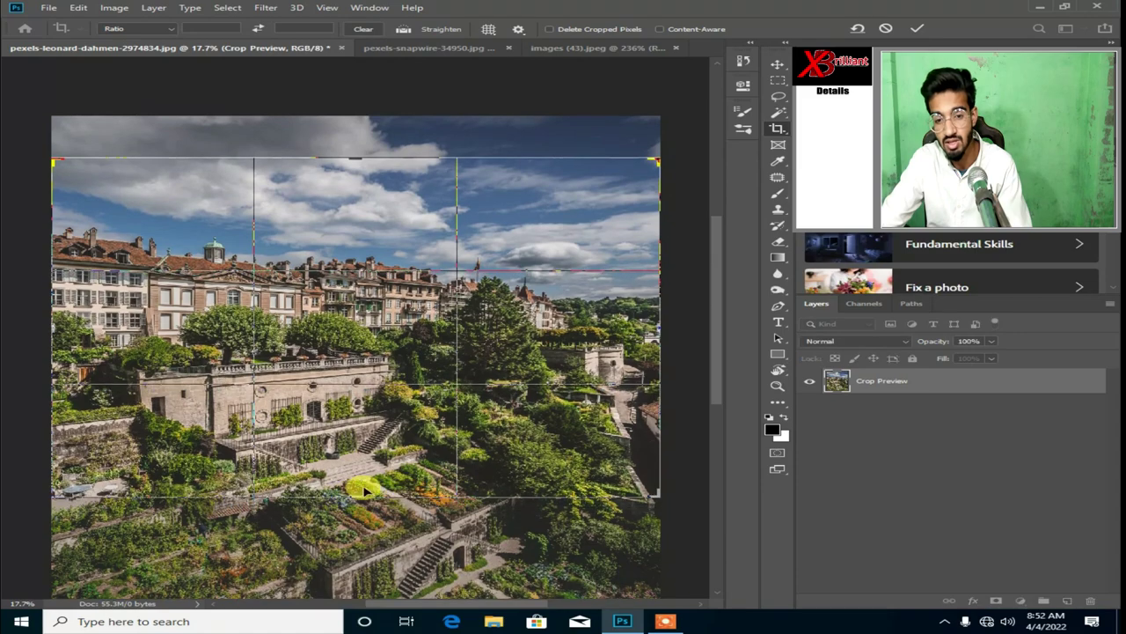
pyautogui.moveTo(358, 501); pyautogui.dragTo(364, 483)
pyautogui.moveTo(352, 159); pyautogui.dragTo(356, 208)
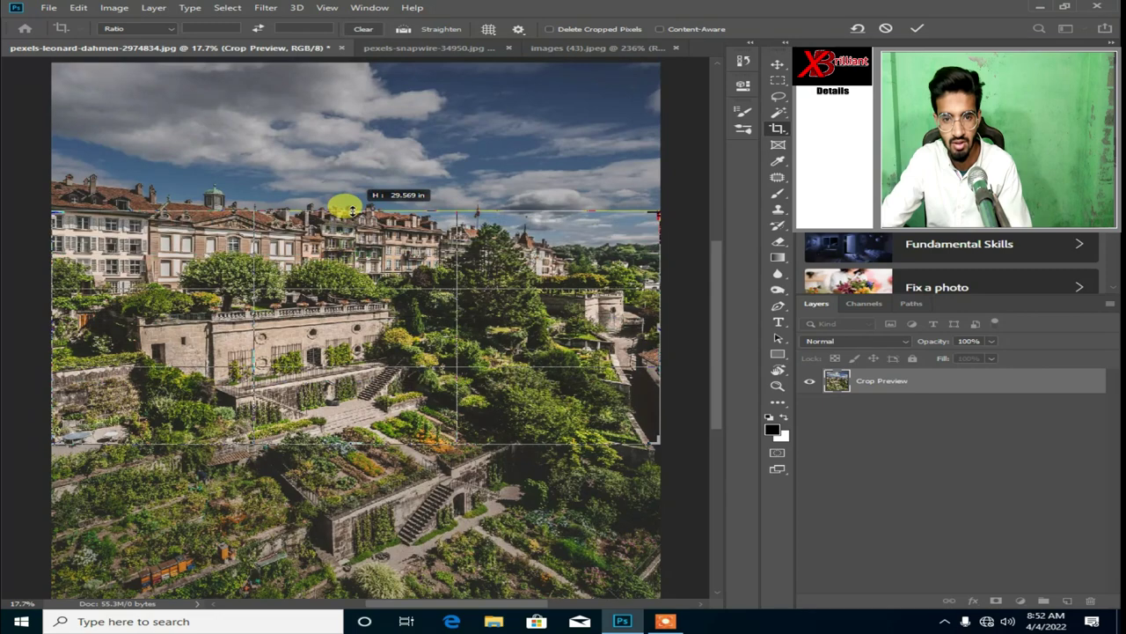
pyautogui.moveTo(357, 208)
pyautogui.mouseDown()
pyautogui.moveTo(362, 186)
pyautogui.moveTo(352, 183)
pyautogui.mouseUp()
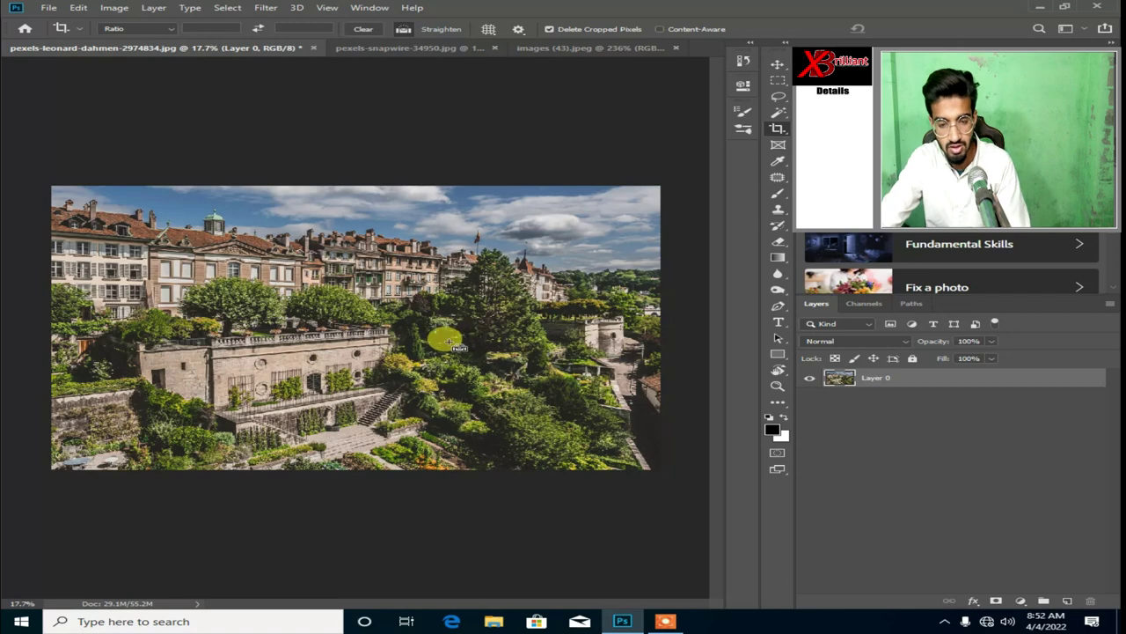
pyautogui.hotkey('ctrl', 'z')
pyautogui.hotkey('ctrl', 'z')
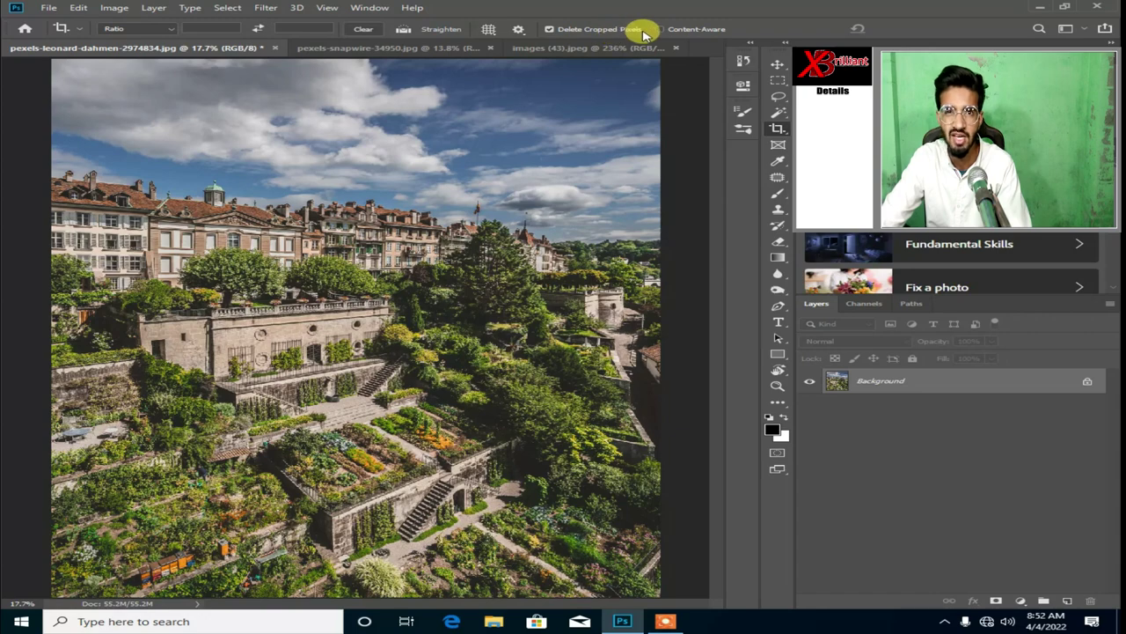
# Step: Pull the crop's top edge down below the sky and commit, deleting the cropped pixels
pyautogui.scroll(-1, 447, 146)
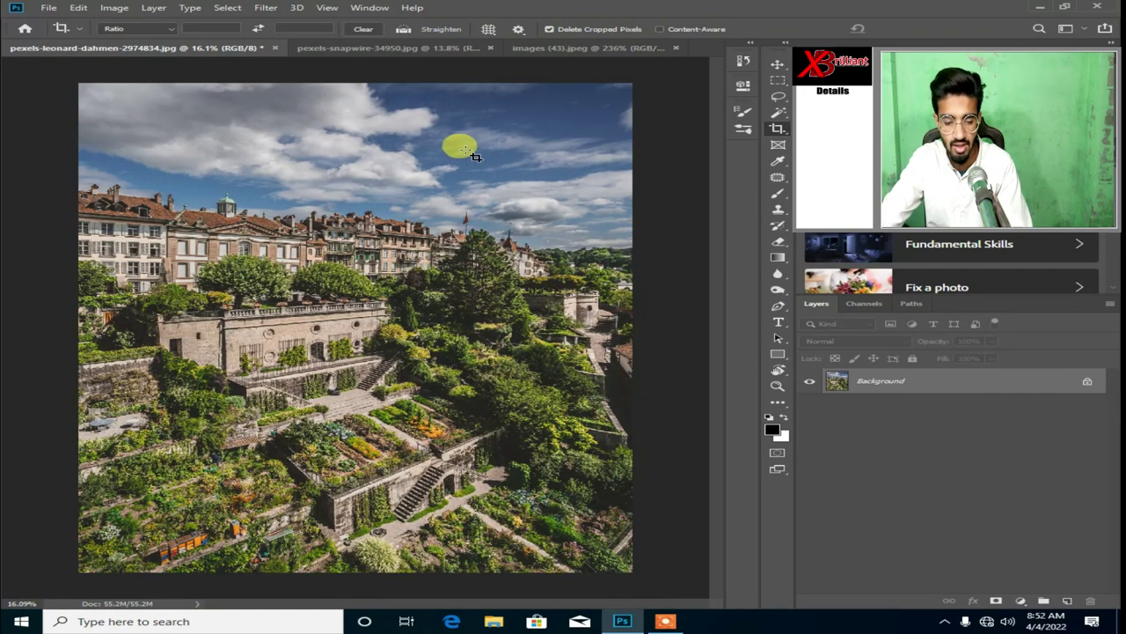
pyautogui.scroll(-1, 447, 149)
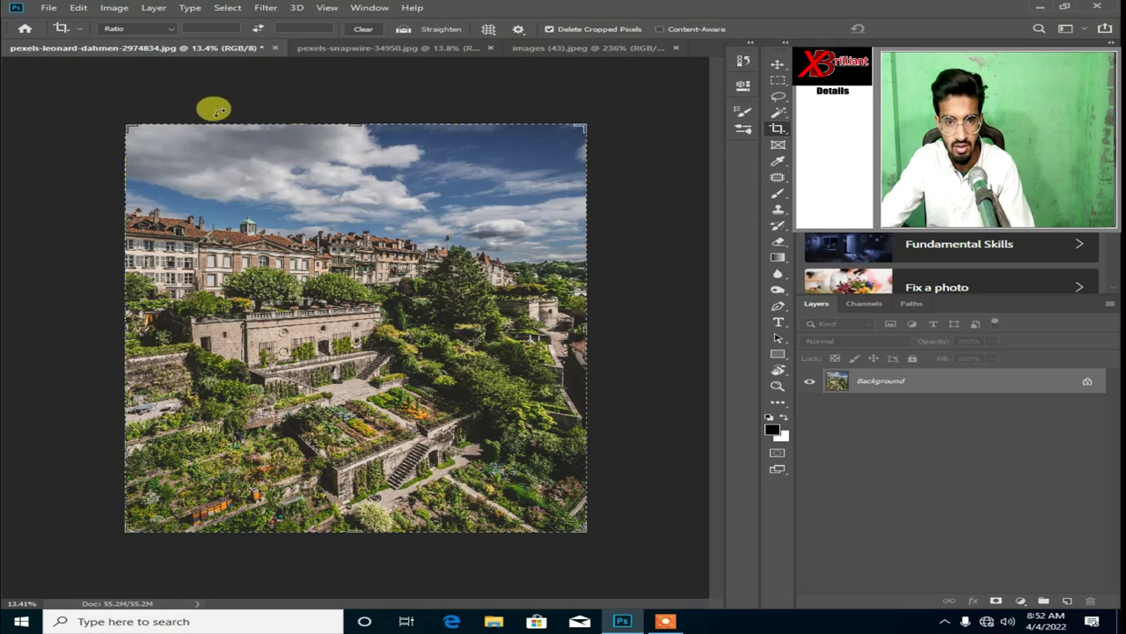
pyautogui.moveTo(352, 123); pyautogui.dragTo(349, 169)
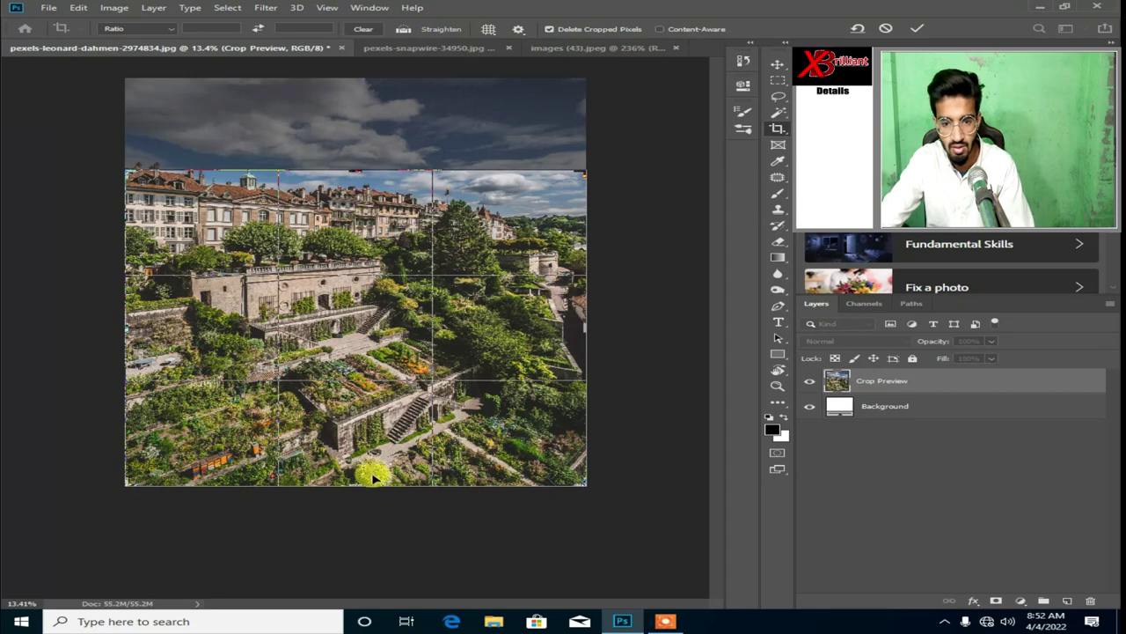
pyautogui.doubleClick(414, 380)
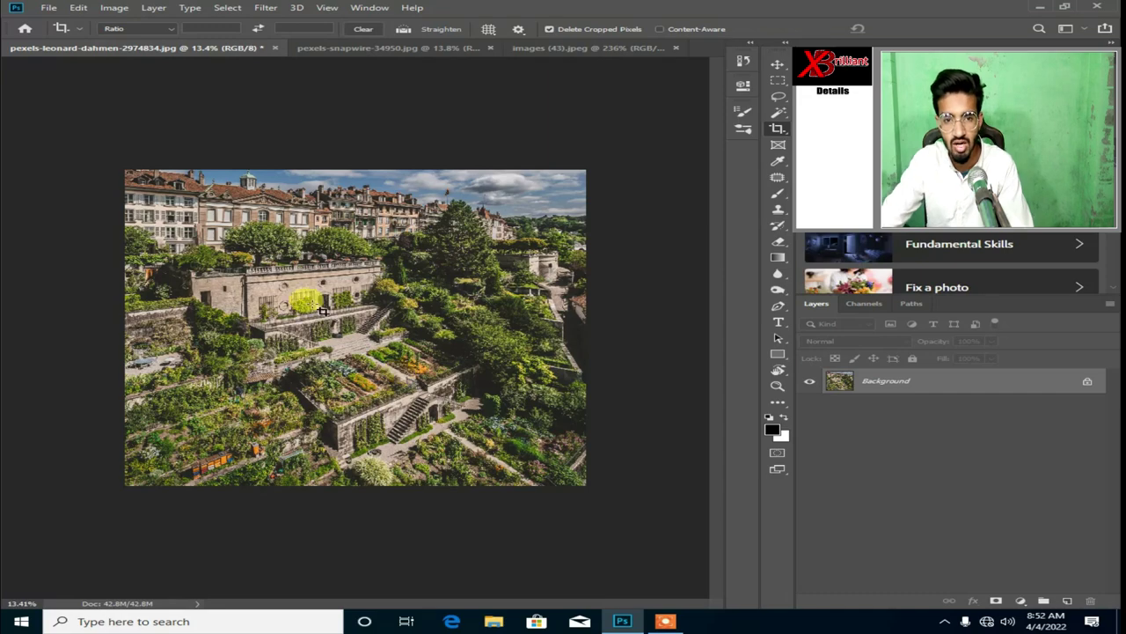
# Step: Extend the crop's top edge above the image to add a white strip
pyautogui.scroll(2, 357, 276)
pyautogui.scroll(2, 359, 216)
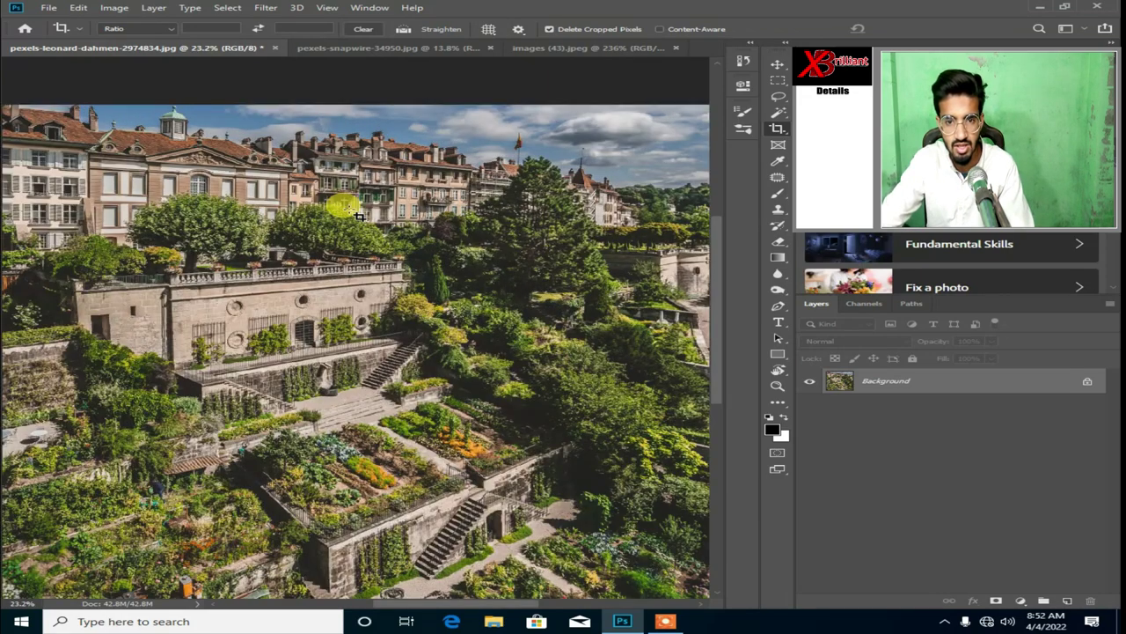
pyautogui.scroll(-1, 346, 200)
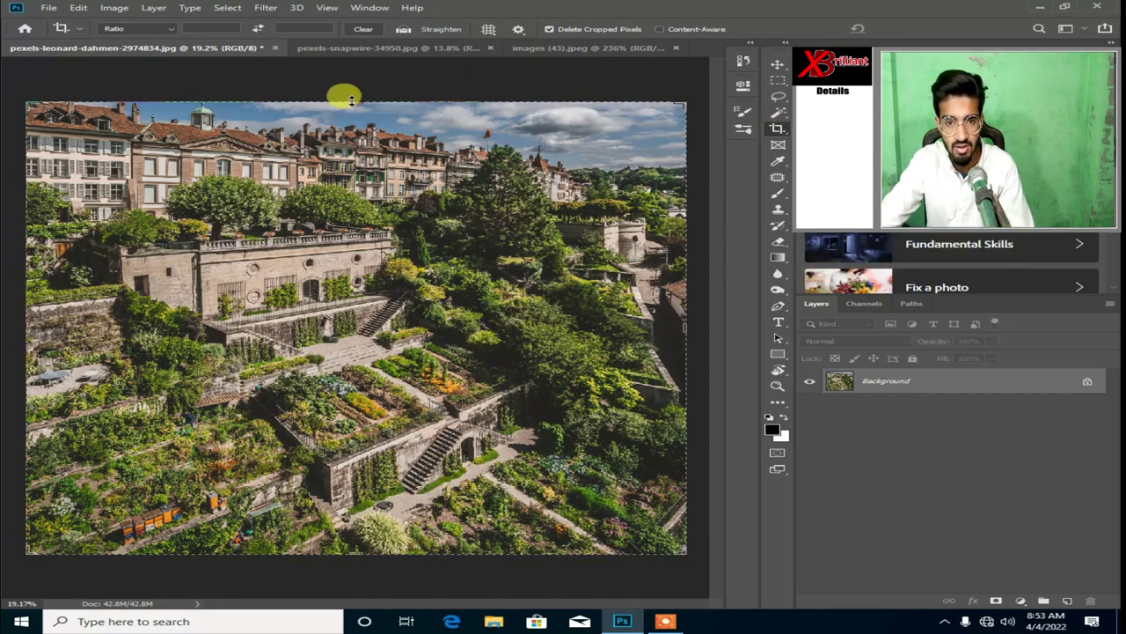
pyautogui.moveTo(351, 99); pyautogui.dragTo(347, 83)
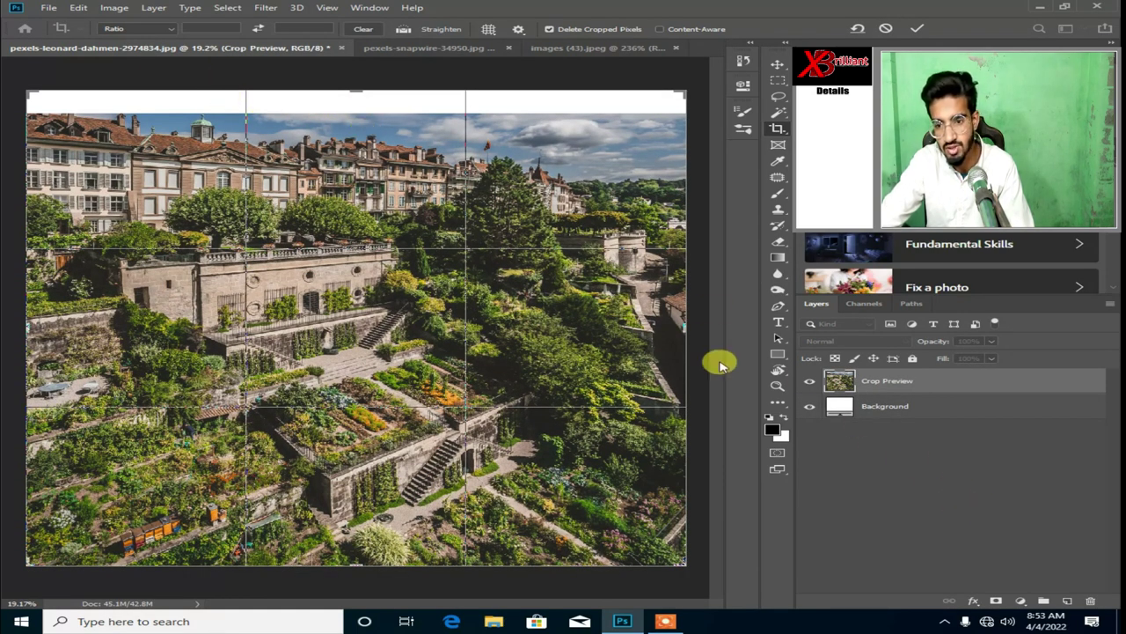
pyautogui.press('Escape')
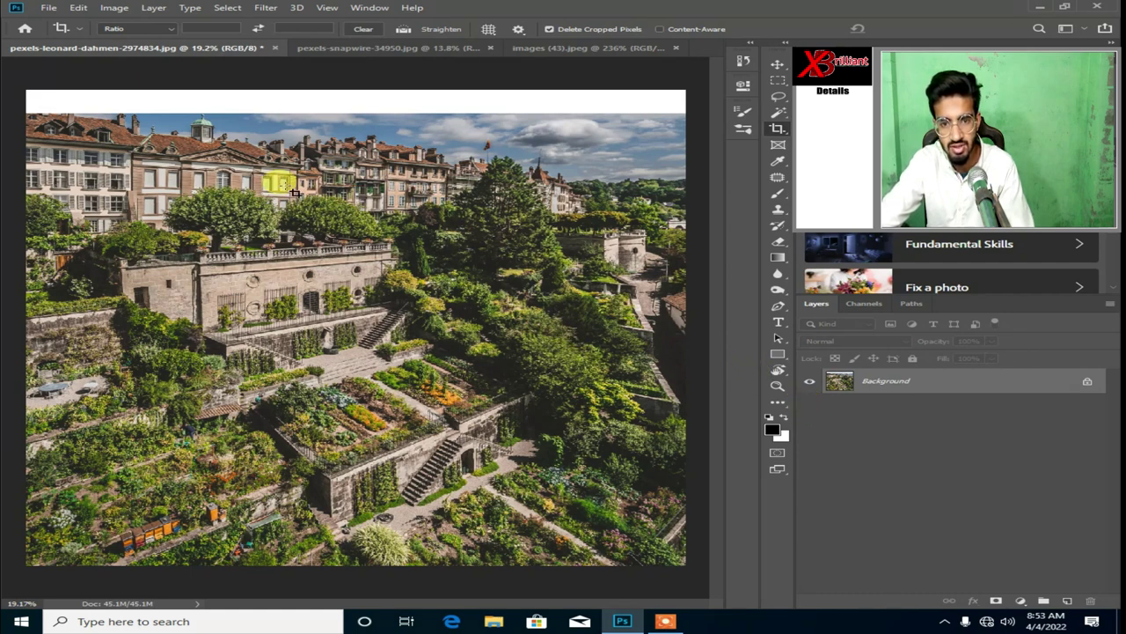
# Step: Toggle Delete Cropped Pixels and crop the top edge down to the photo, removing the white strip
pyautogui.scroll(-3, 172, 154)
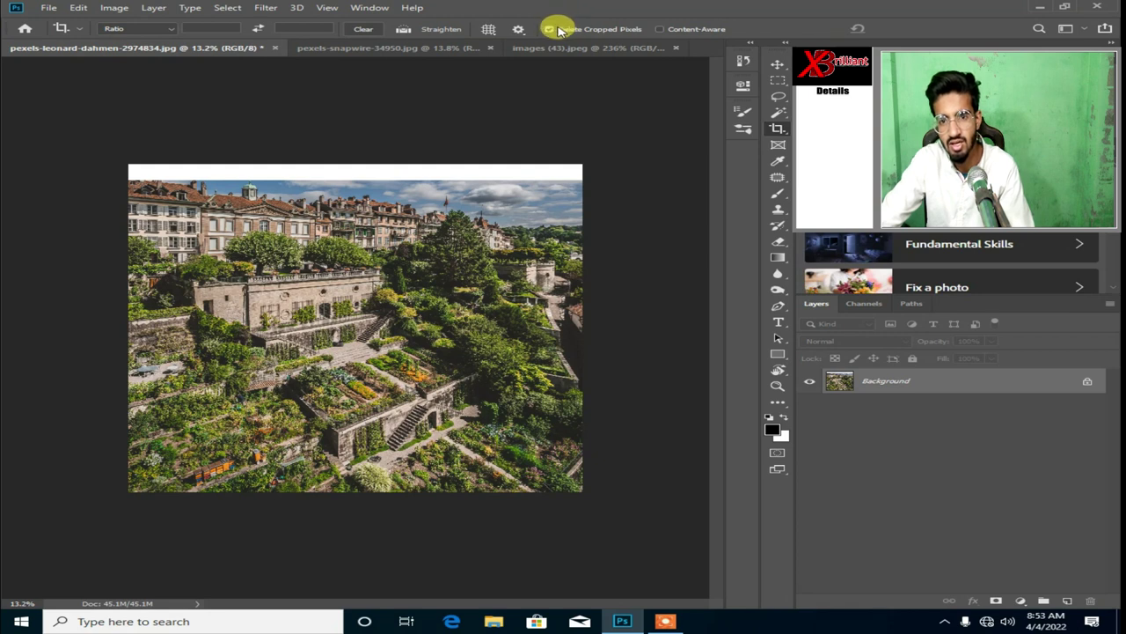
pyautogui.click(548, 30)
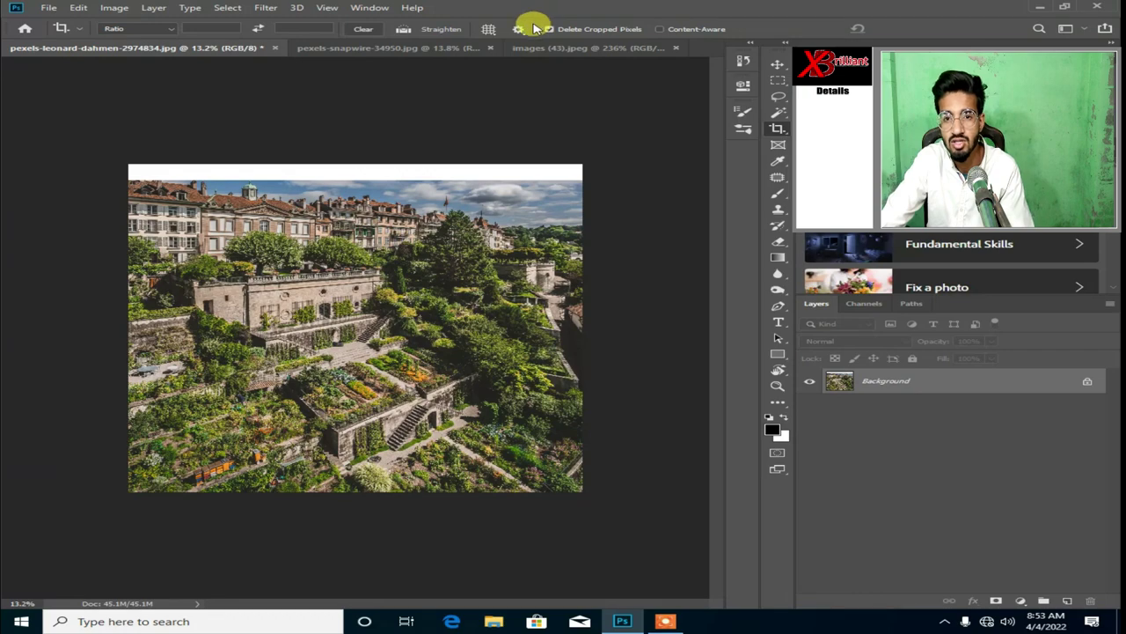
pyautogui.click(432, 176)
pyautogui.scroll(1, 302, 221)
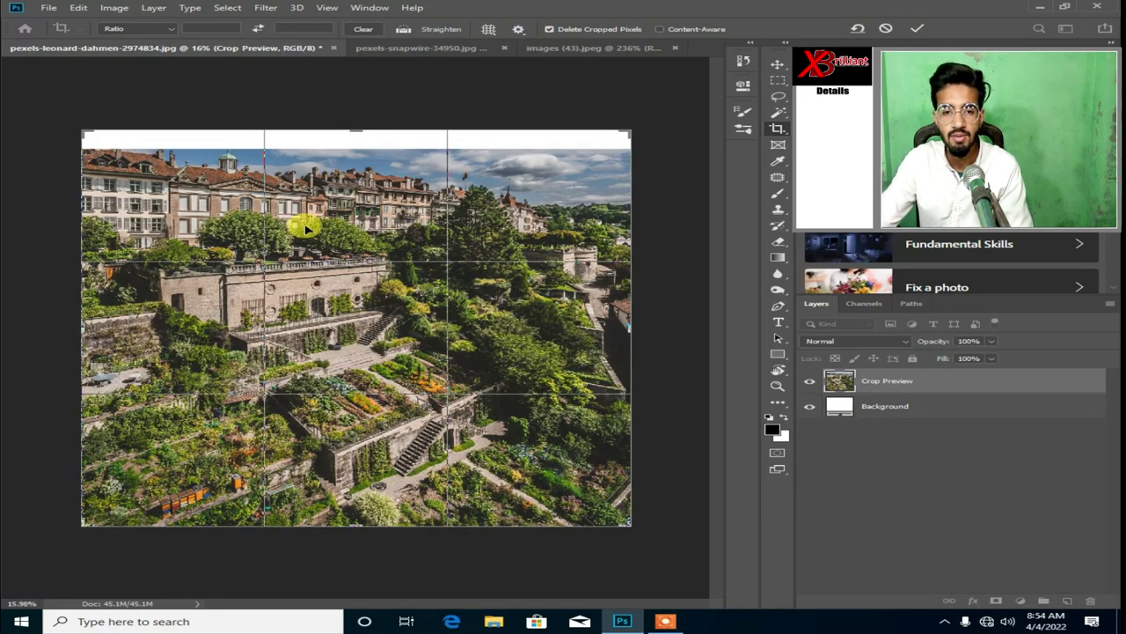
pyautogui.scroll(2, 319, 202)
pyautogui.scroll(-2, 319, 202)
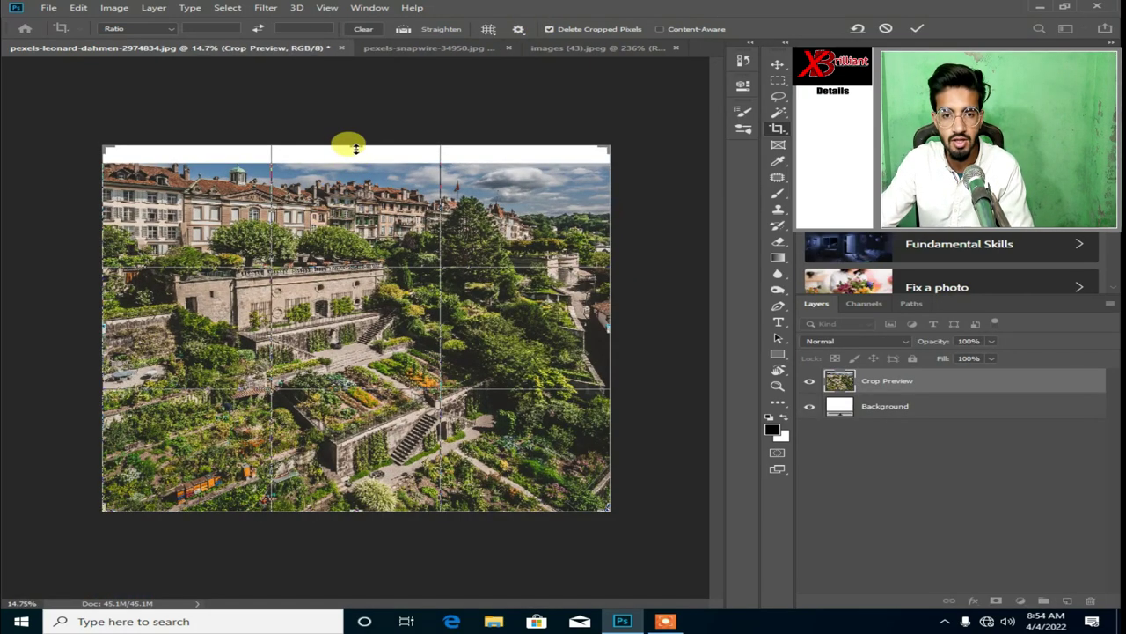
pyautogui.moveTo(355, 148); pyautogui.dragTo(343, 163)
pyautogui.scroll(2, 339, 202)
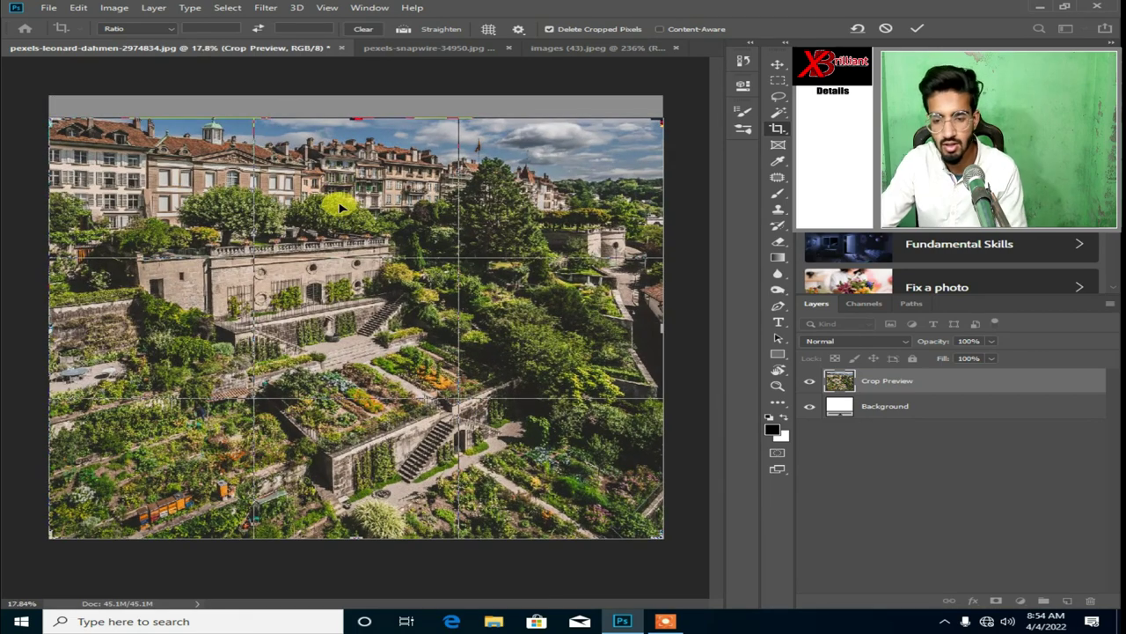
pyautogui.press('Return')
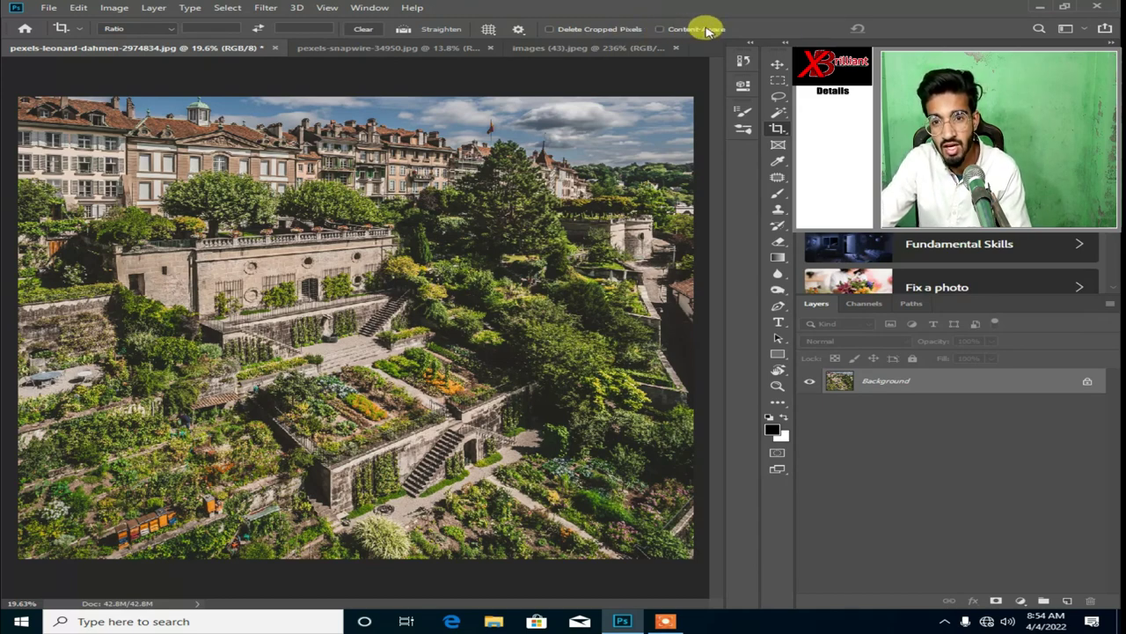
pyautogui.scroll(1, 440, 185)
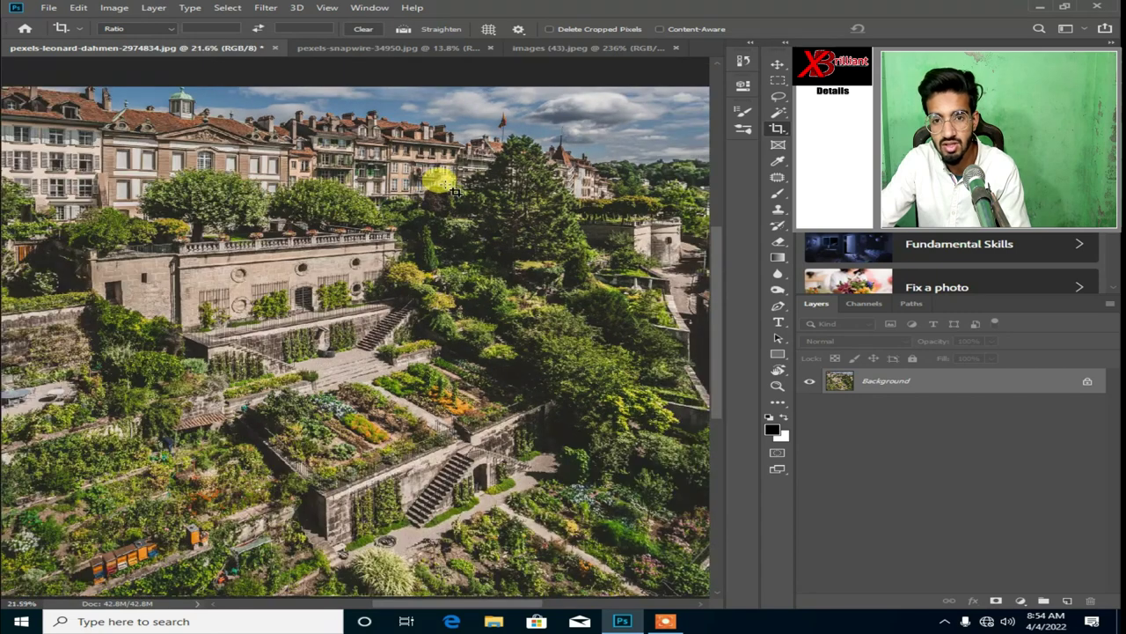
pyautogui.scroll(-3, 440, 185)
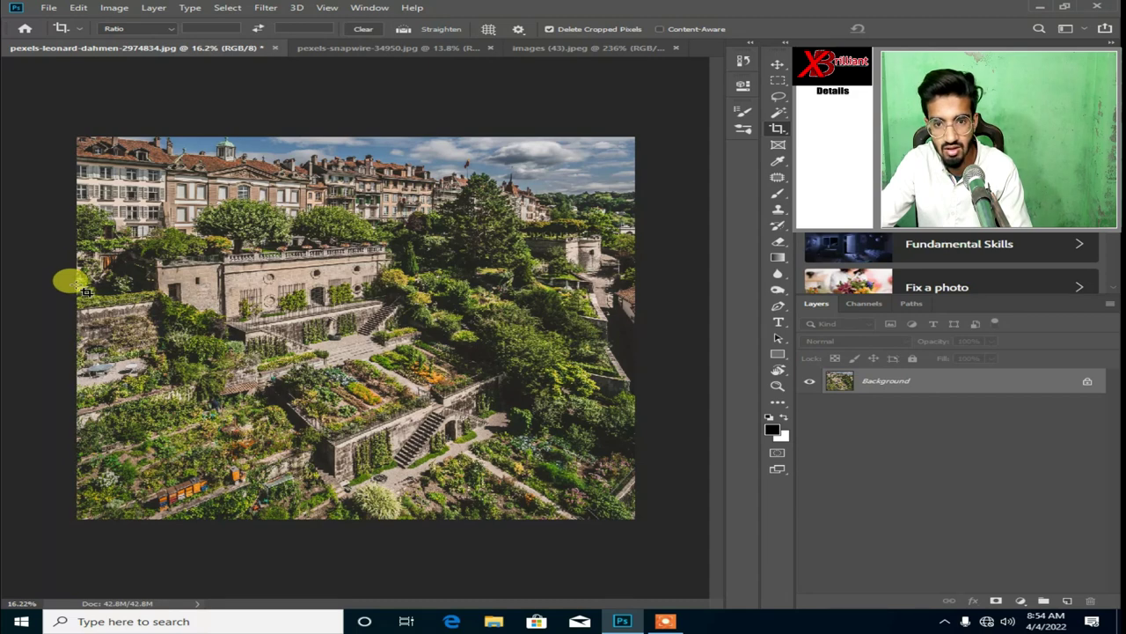
# Step: Widen the crop past the photo's right side with Content-Aware on and commit the generated fill
pyautogui.click(778, 129)
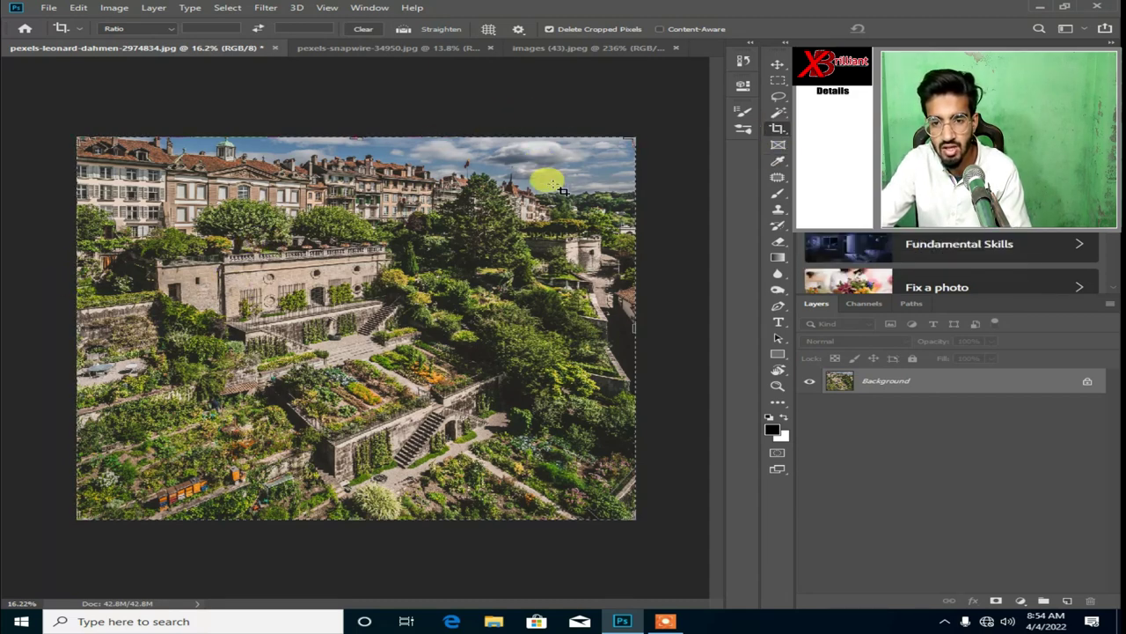
pyautogui.moveTo(627, 327); pyautogui.dragTo(649, 315)
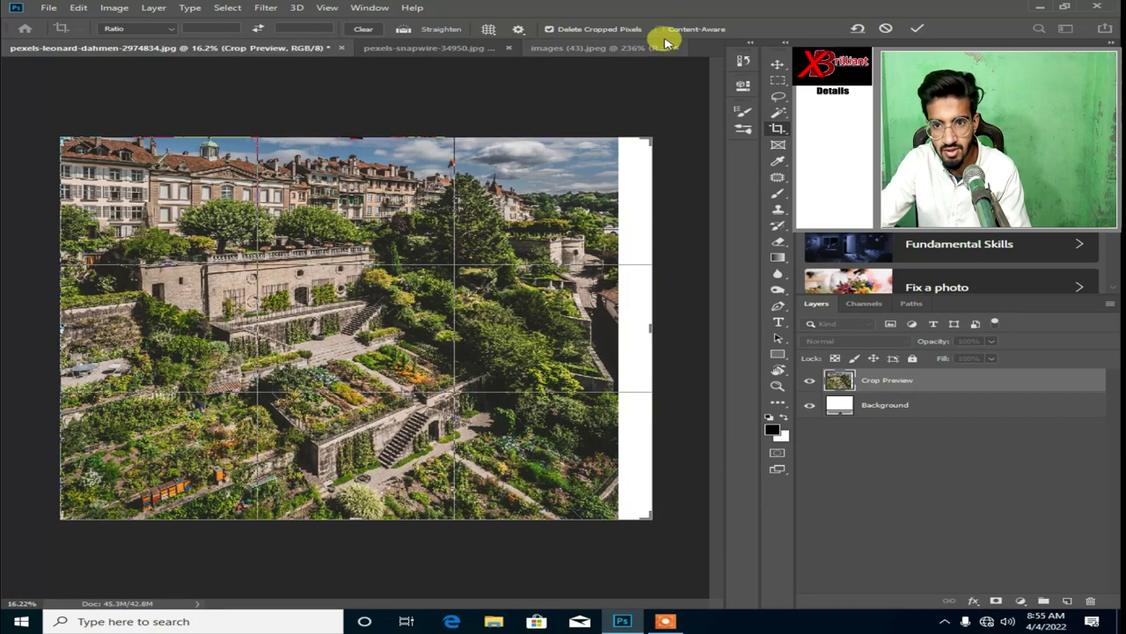
pyautogui.click(916, 29)
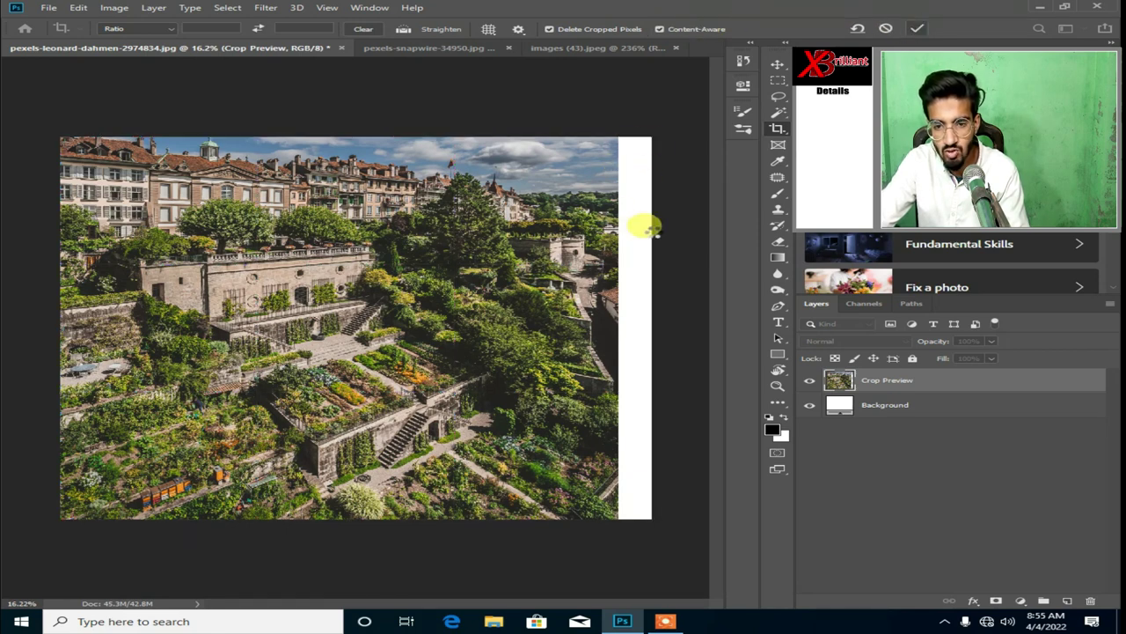
pyautogui.press('Return')
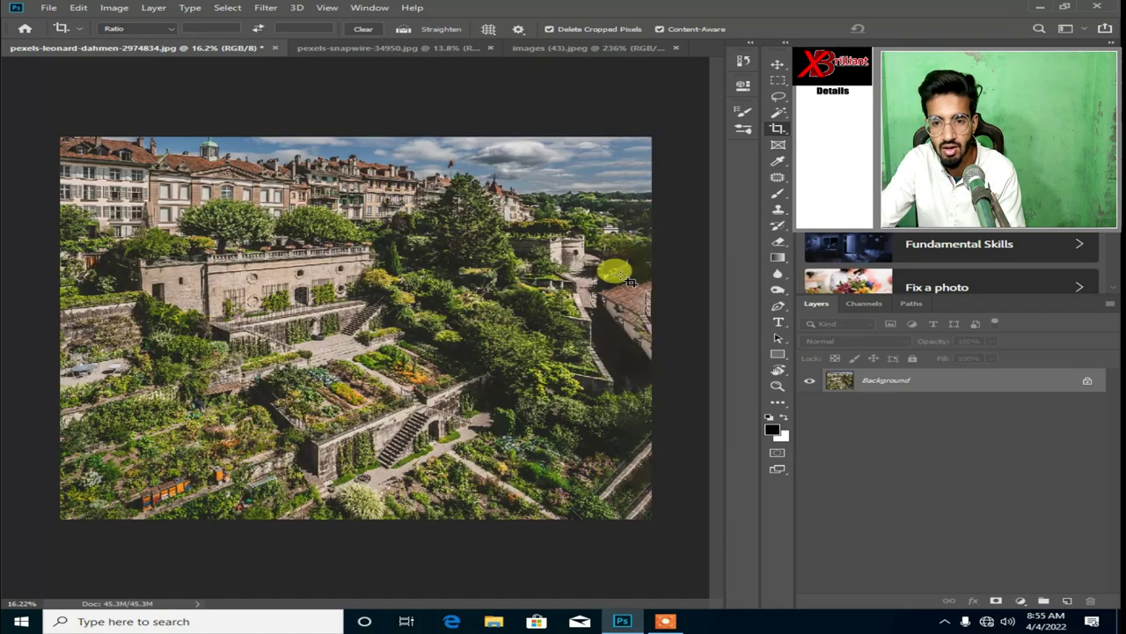
pyautogui.scroll(2, 626, 227)
pyautogui.scroll(1, 630, 228)
pyautogui.scroll(2, 599, 230)
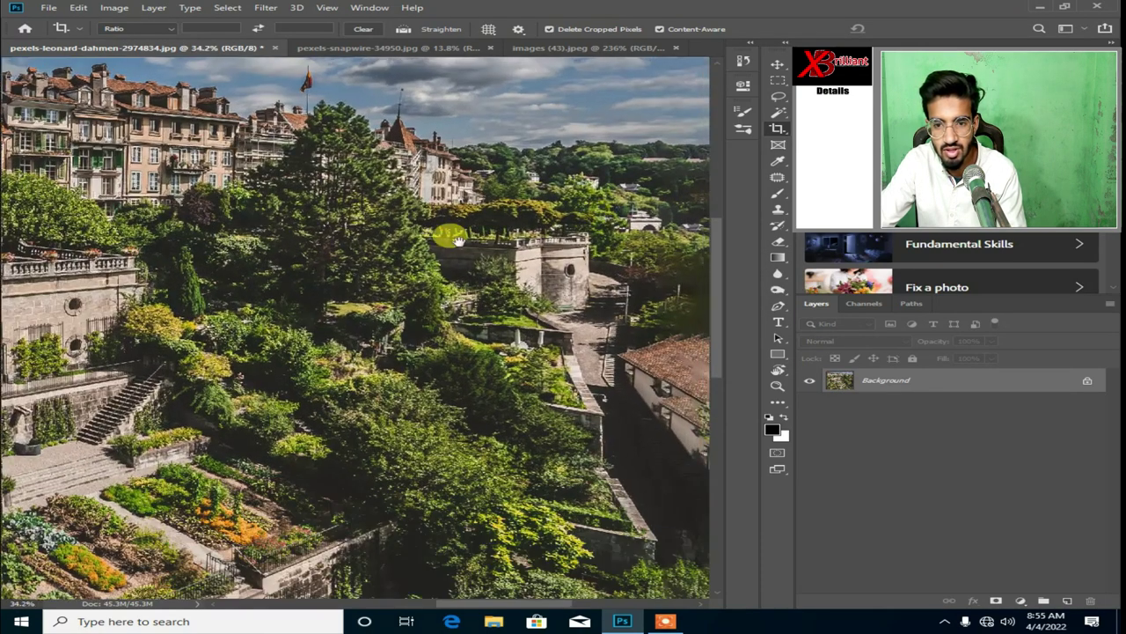
pyautogui.scroll(1, 528, 231)
pyautogui.scroll(1, 461, 232)
pyautogui.scroll(2, 458, 231)
pyautogui.scroll(2, 444, 223)
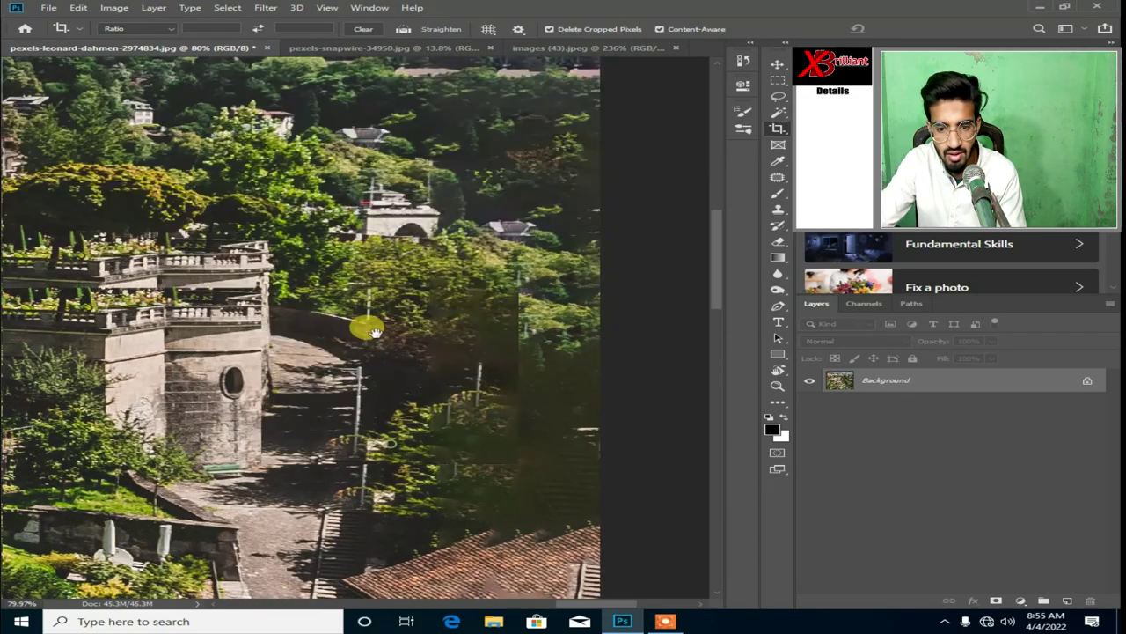
pyautogui.scroll(-2, 364, 327)
pyautogui.moveTo(402, 326); pyautogui.dragTo(374, 236)
pyautogui.scroll(1, 396, 282)
pyautogui.scroll(2, 387, 290)
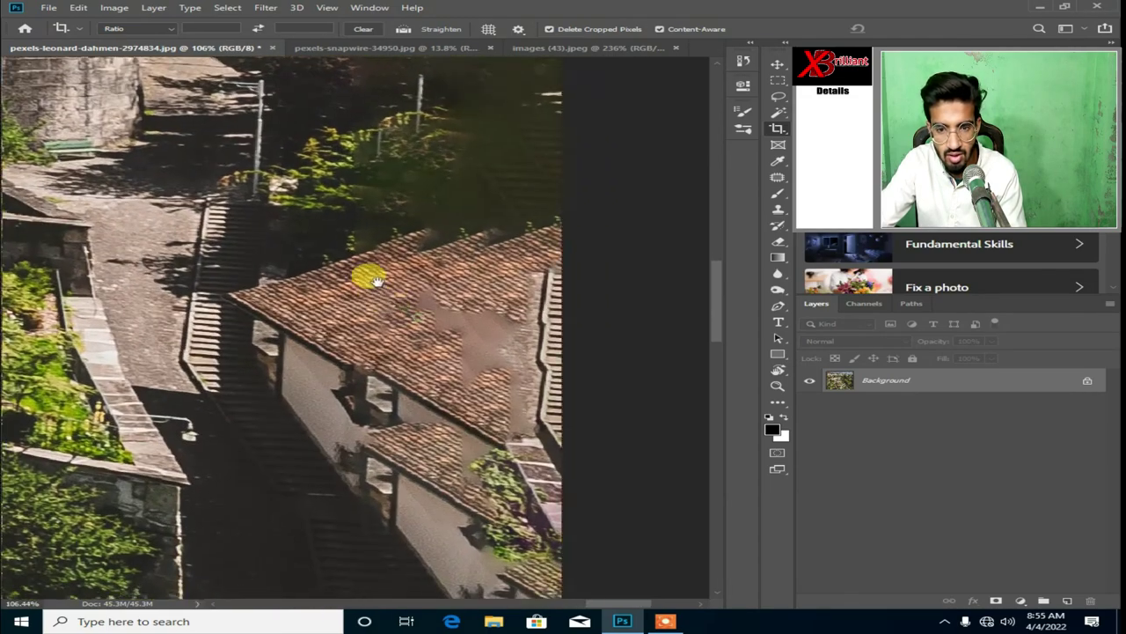
pyautogui.scroll(1, 360, 246)
pyautogui.scroll(2, 370, 239)
pyautogui.scroll(3, 369, 237)
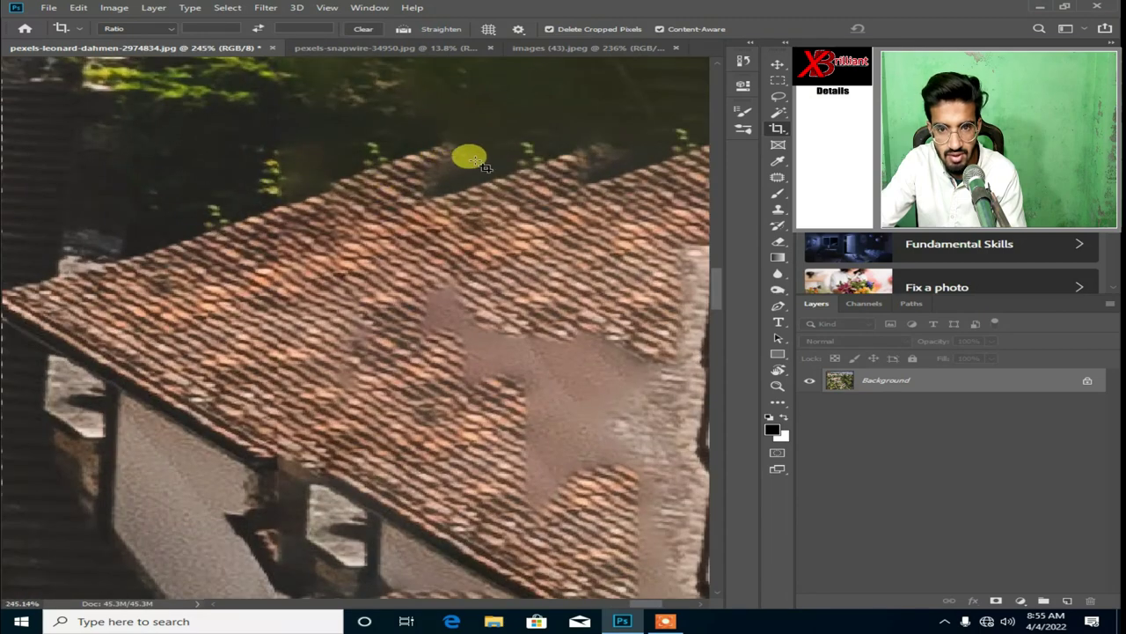
pyautogui.scroll(-2, 414, 229)
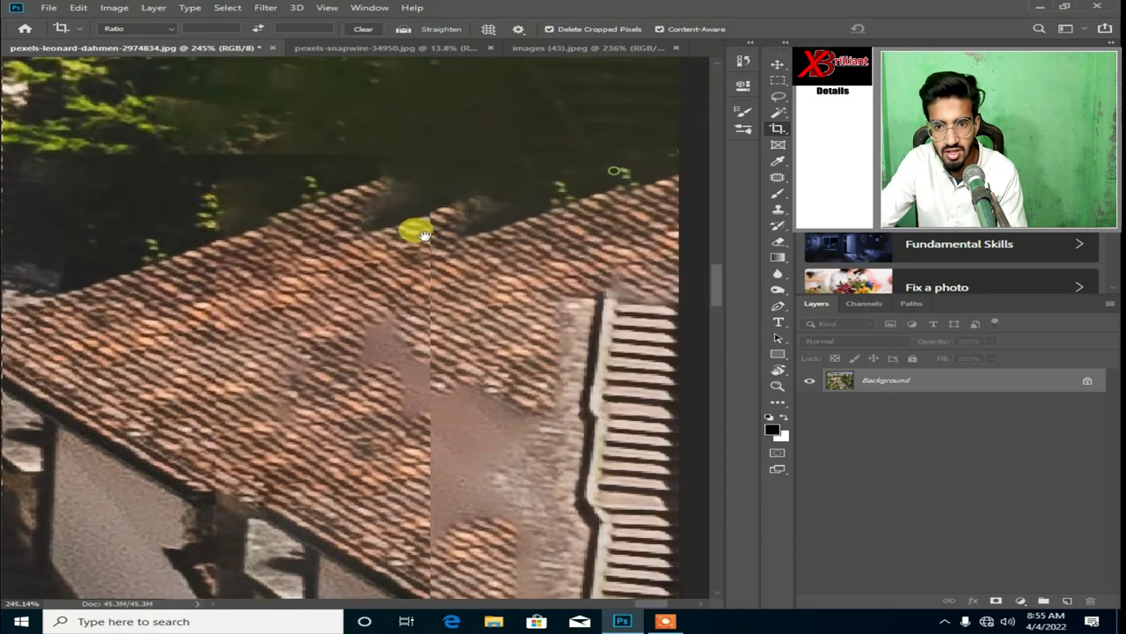
pyautogui.hscroll(3, 533, 193)
pyautogui.hscroll(5, 453, 253)
pyautogui.scroll(-3, 436, 251)
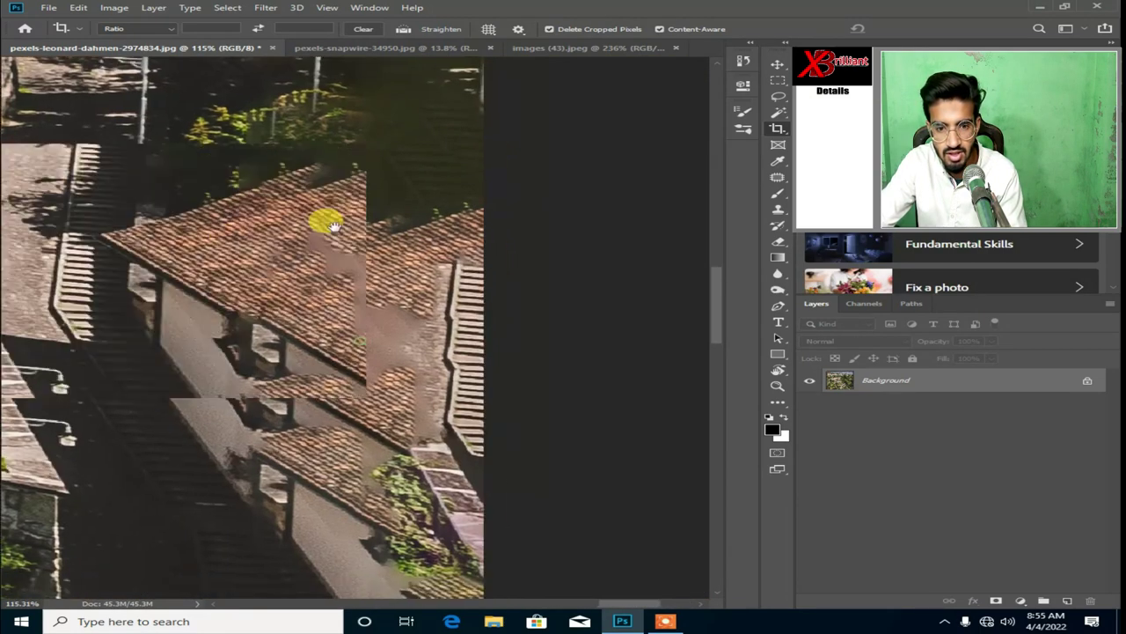
pyautogui.scroll(-2, 322, 221)
pyautogui.scroll(-1, 282, 352)
pyautogui.scroll(2, 282, 305)
pyautogui.scroll(2, 296, 213)
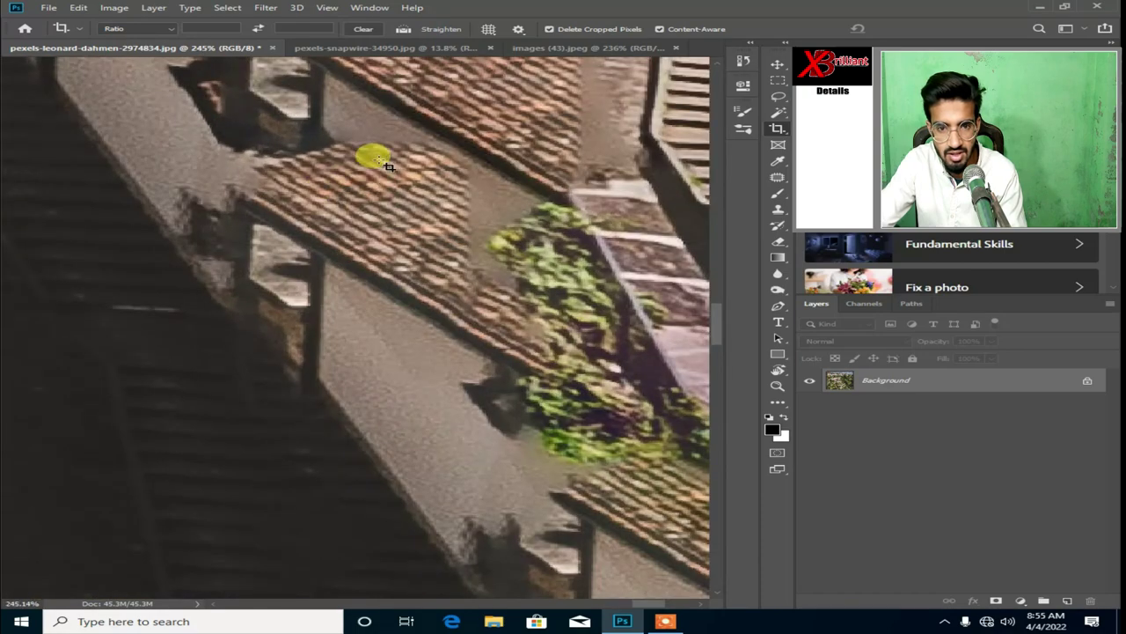
pyautogui.scroll(-2, 604, 223)
pyautogui.scroll(-2, 546, 264)
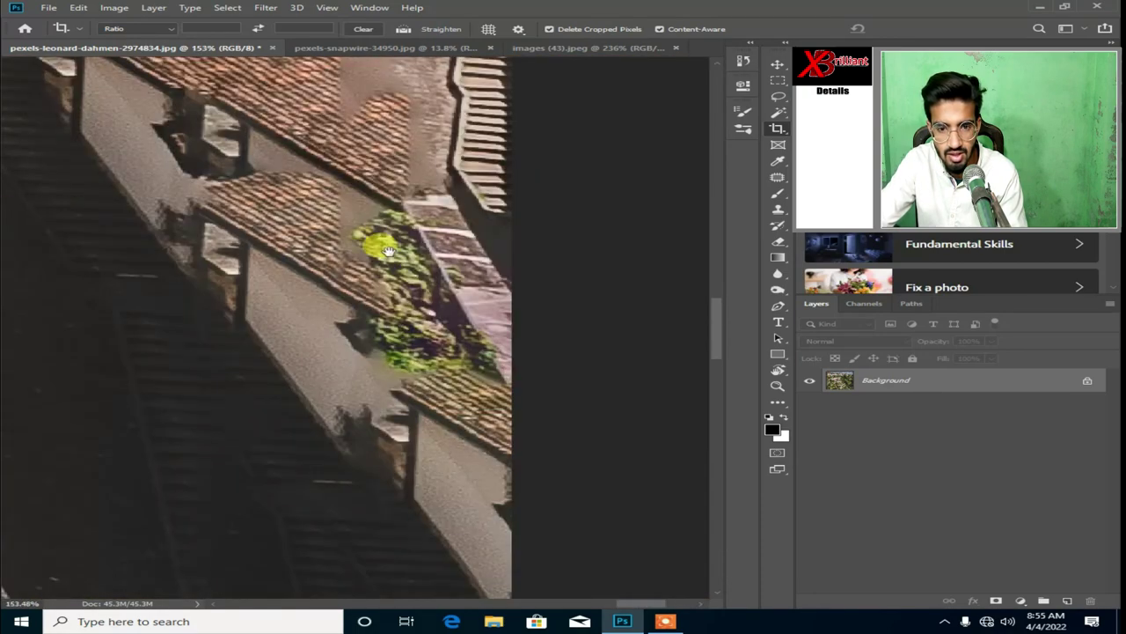
pyautogui.moveTo(412, 245); pyautogui.dragTo(374, 407)
pyautogui.scroll(1, 369, 395)
pyautogui.hscroll(3, 293, 201)
pyautogui.scroll(-2, 264, 206)
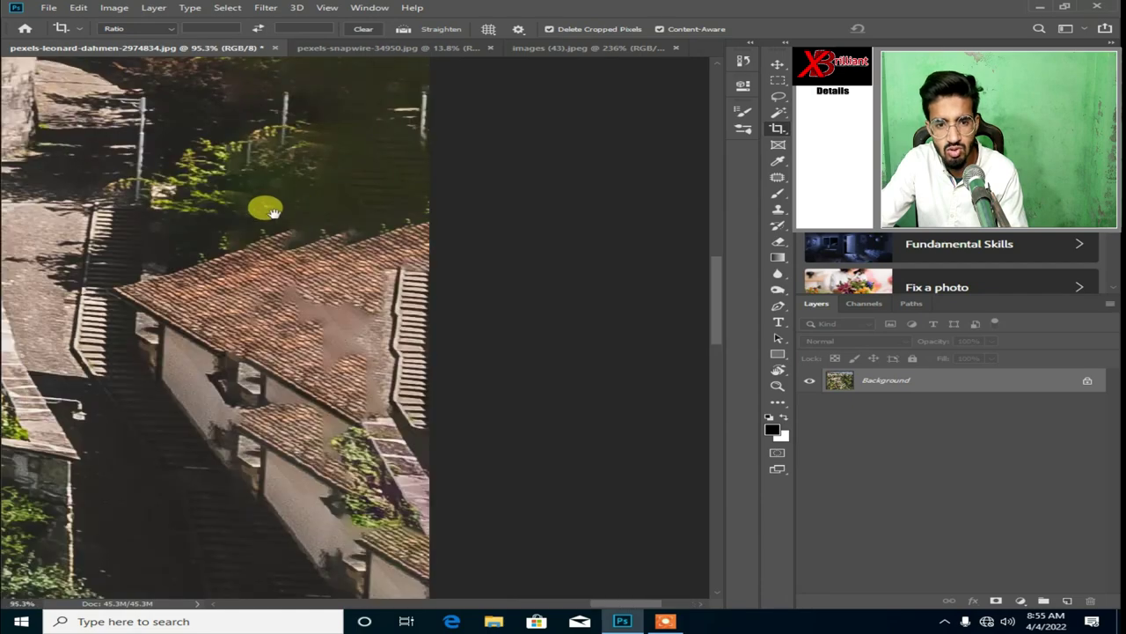
pyautogui.scroll(-1, 260, 242)
pyautogui.scroll(-1, 234, 258)
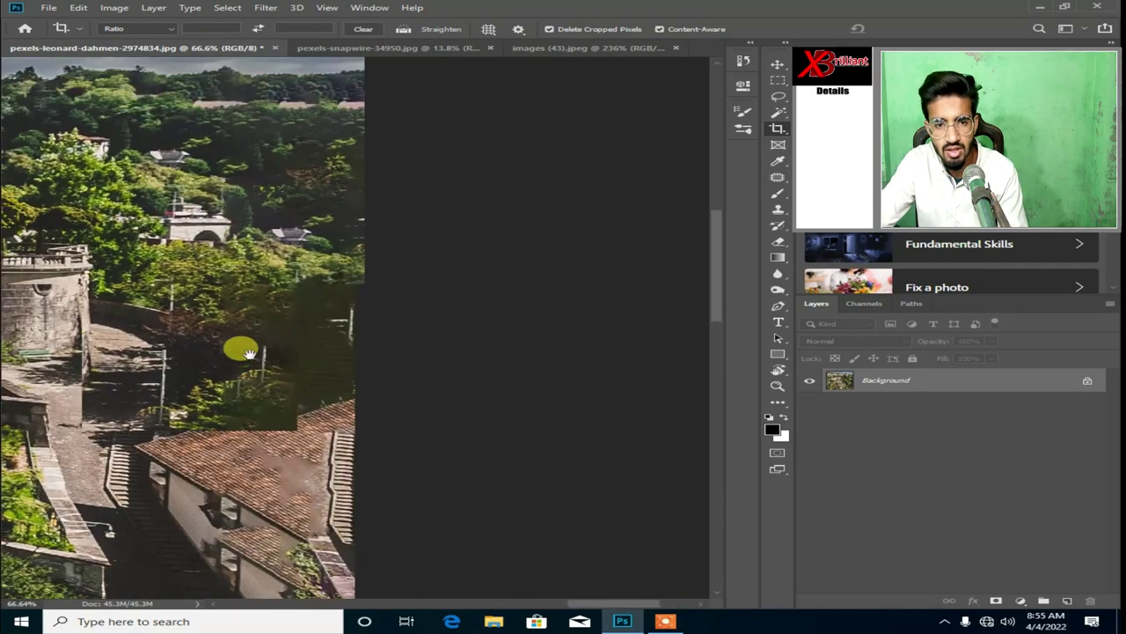
pyautogui.scroll(2, 238, 344)
pyautogui.hscroll(2, 224, 275)
pyautogui.scroll(1, 211, 185)
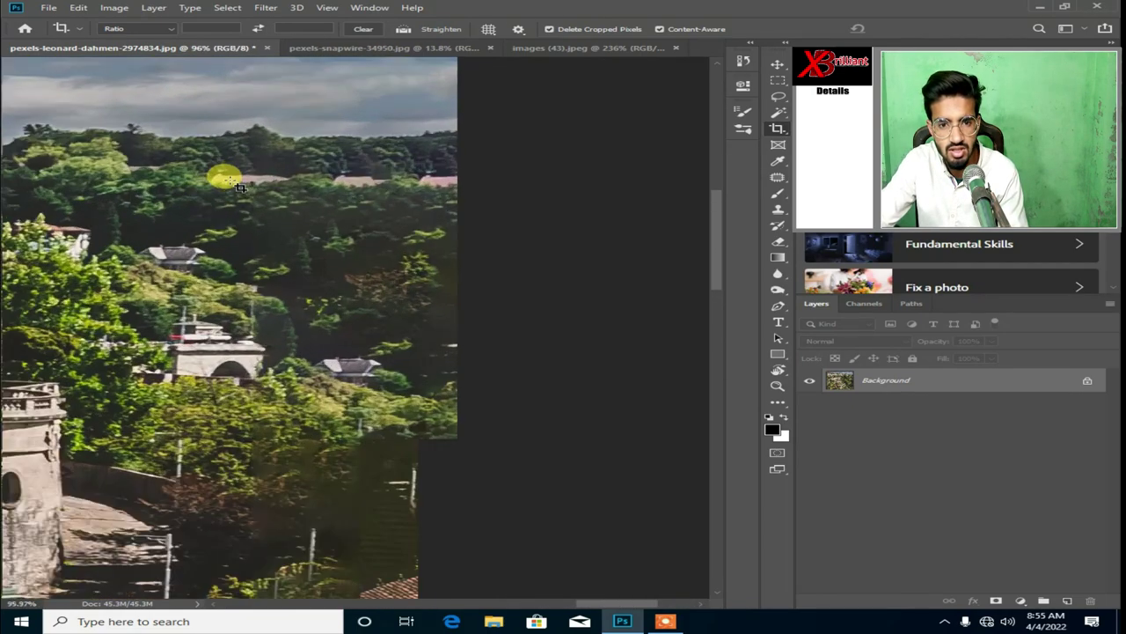
pyautogui.scroll(1, 264, 158)
pyautogui.scroll(2, 205, 194)
pyautogui.scroll(1, 206, 194)
pyautogui.scroll(1, 252, 251)
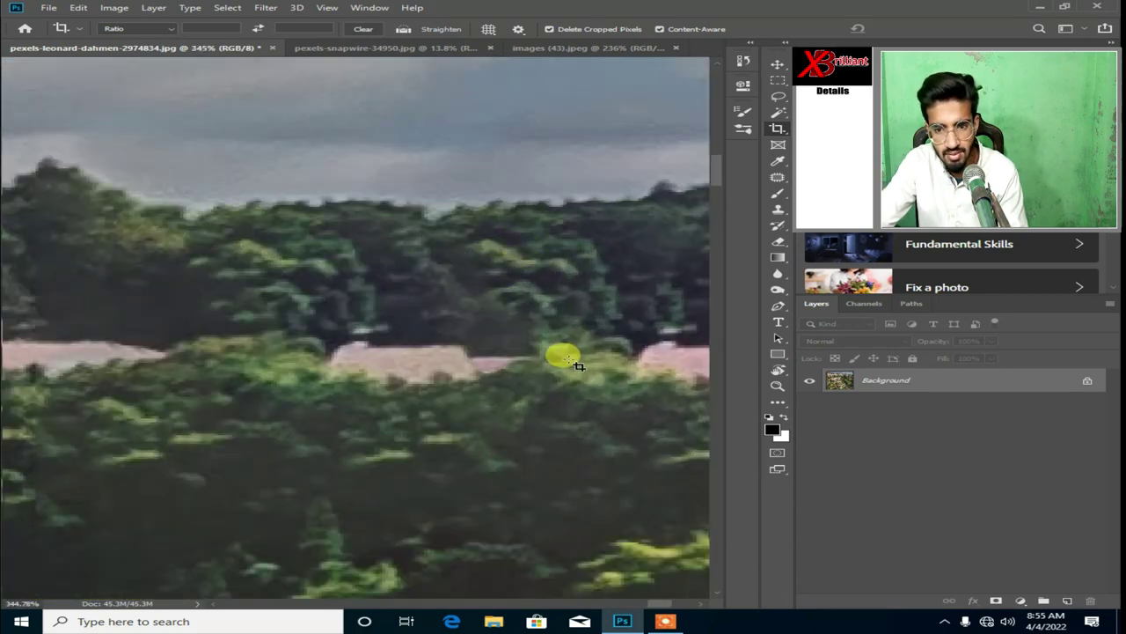
pyautogui.scroll(-2, 322, 322)
pyautogui.scroll(-1, 126, 352)
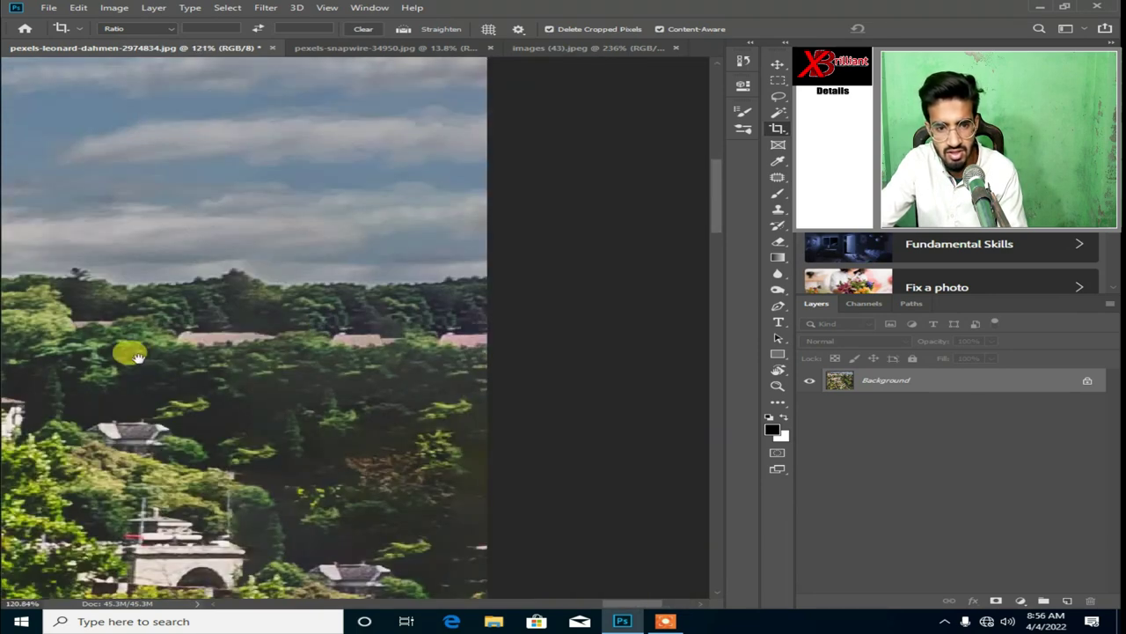
pyautogui.scroll(-1, 284, 241)
pyautogui.scroll(-1, 291, 262)
pyautogui.scroll(1, 290, 264)
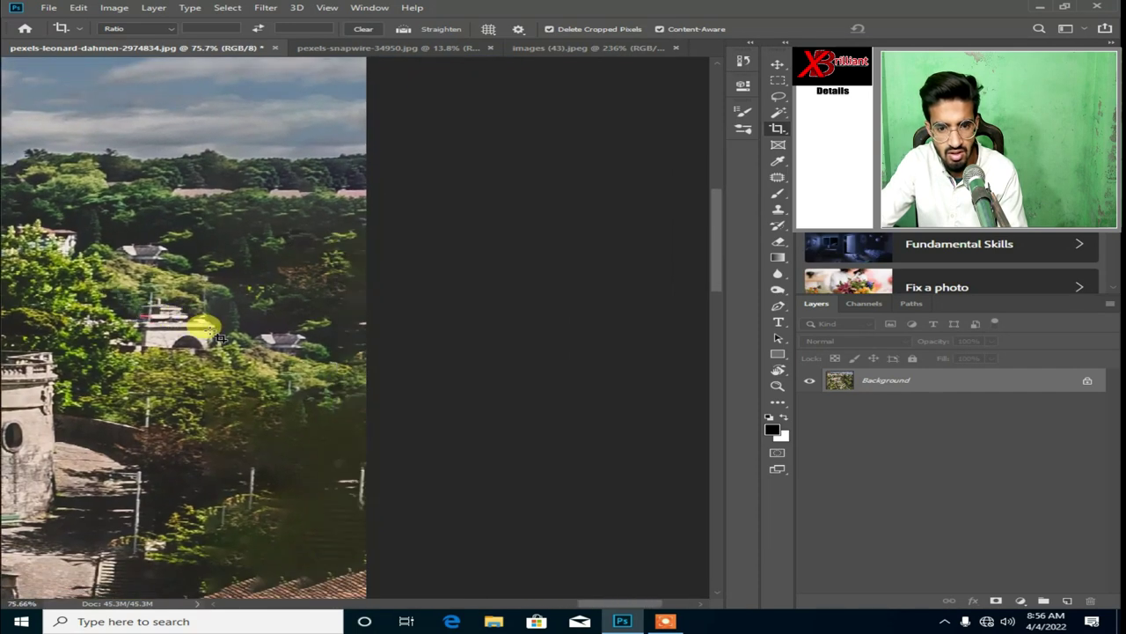
pyautogui.scroll(1, 220, 330)
pyautogui.scroll(1, 216, 336)
pyautogui.scroll(-1, 215, 335)
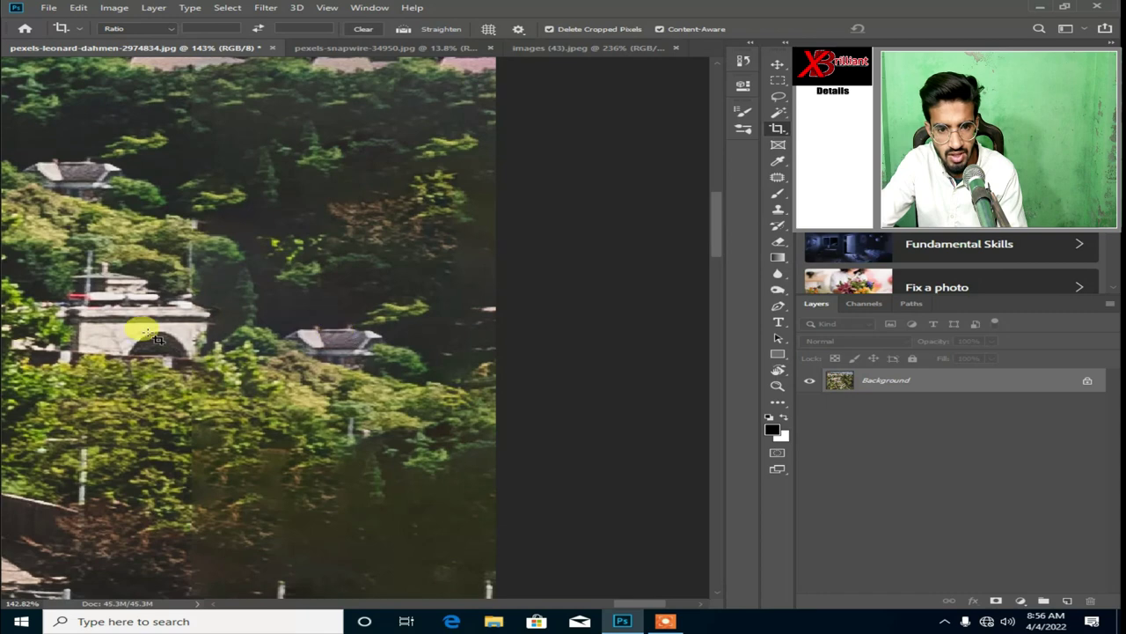
pyautogui.scroll(-1, 157, 338)
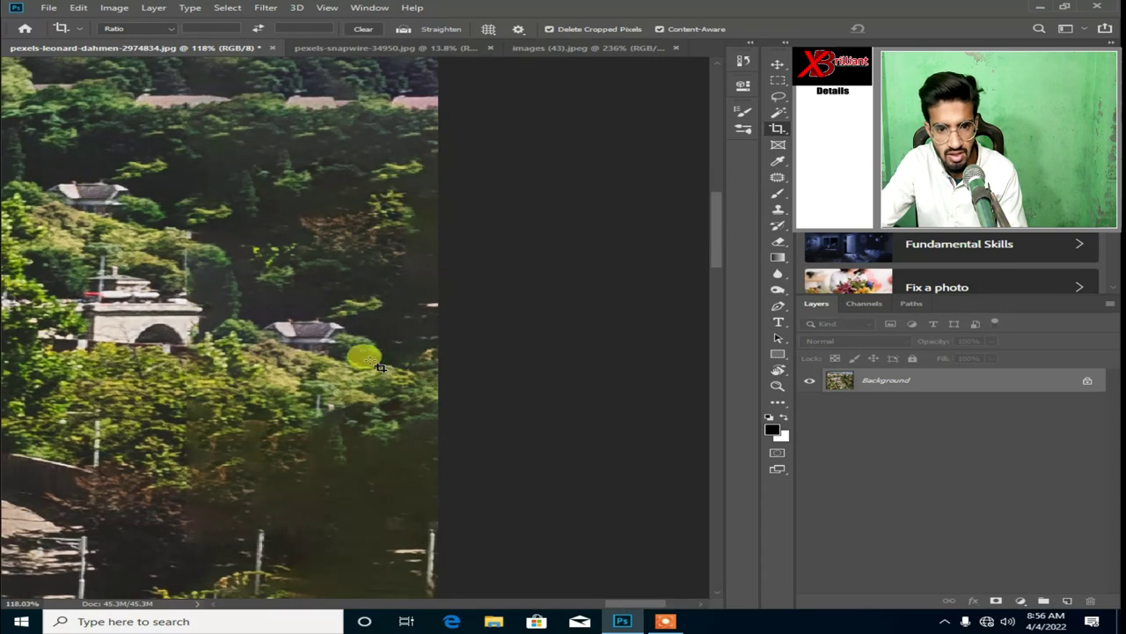
pyautogui.scroll(-2, 203, 336)
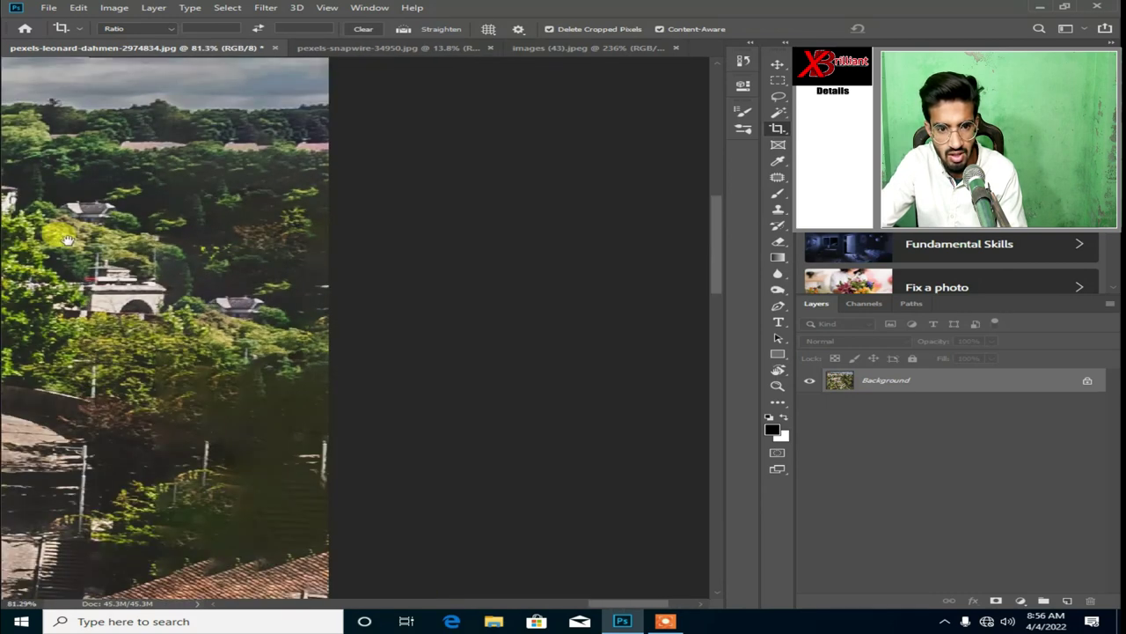
pyautogui.scroll(3, 320, 459)
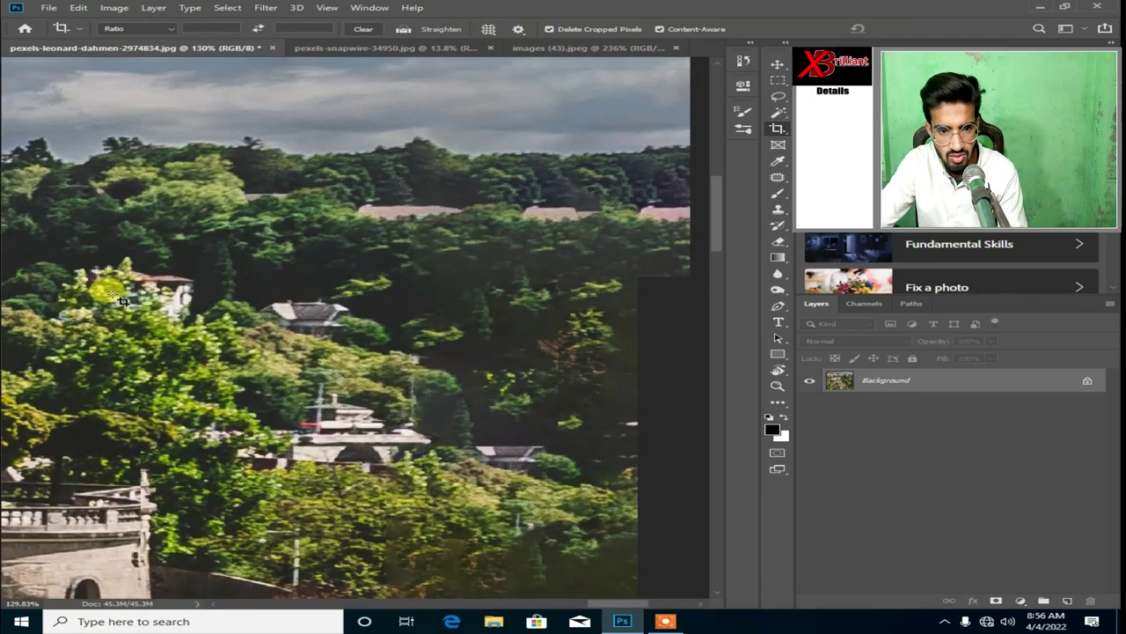
pyautogui.scroll(-1, 390, 452)
pyautogui.scroll(-1, 377, 461)
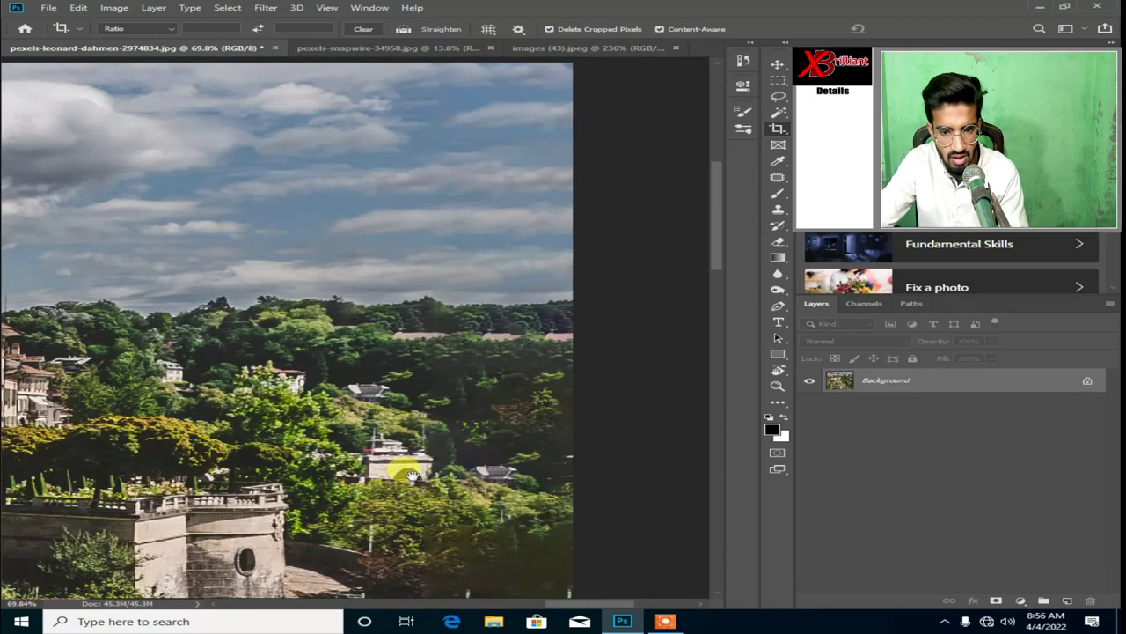
pyautogui.scroll(-2, 275, 387)
pyautogui.scroll(-1, 278, 388)
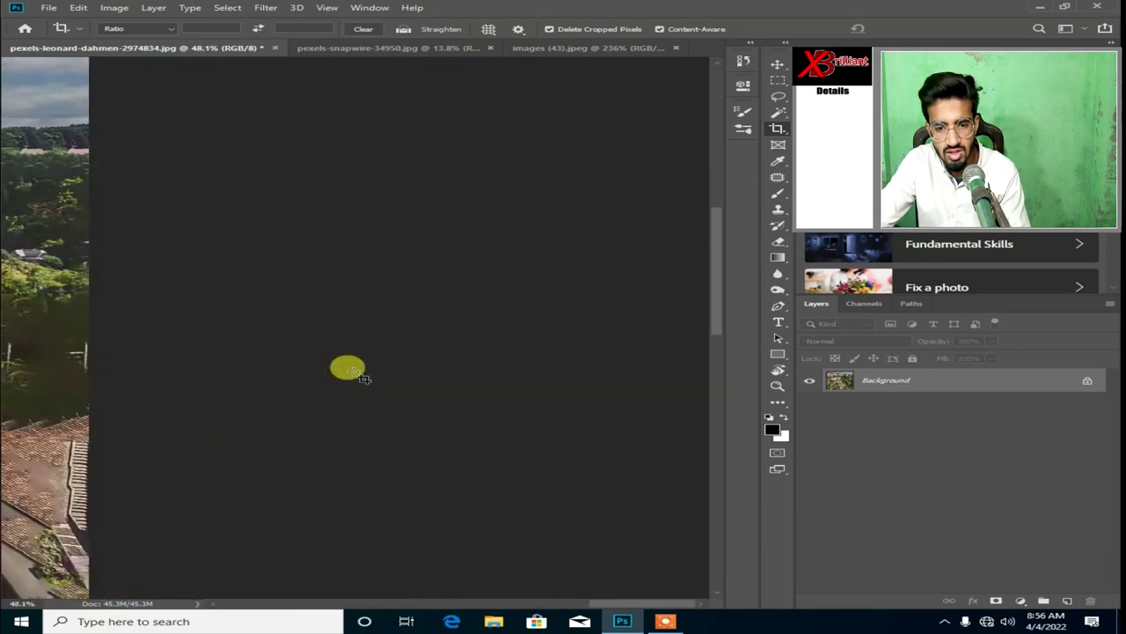
pyautogui.scroll(-1, 280, 144)
pyautogui.scroll(-1, 280, 145)
pyautogui.scroll(-1, 238, 340)
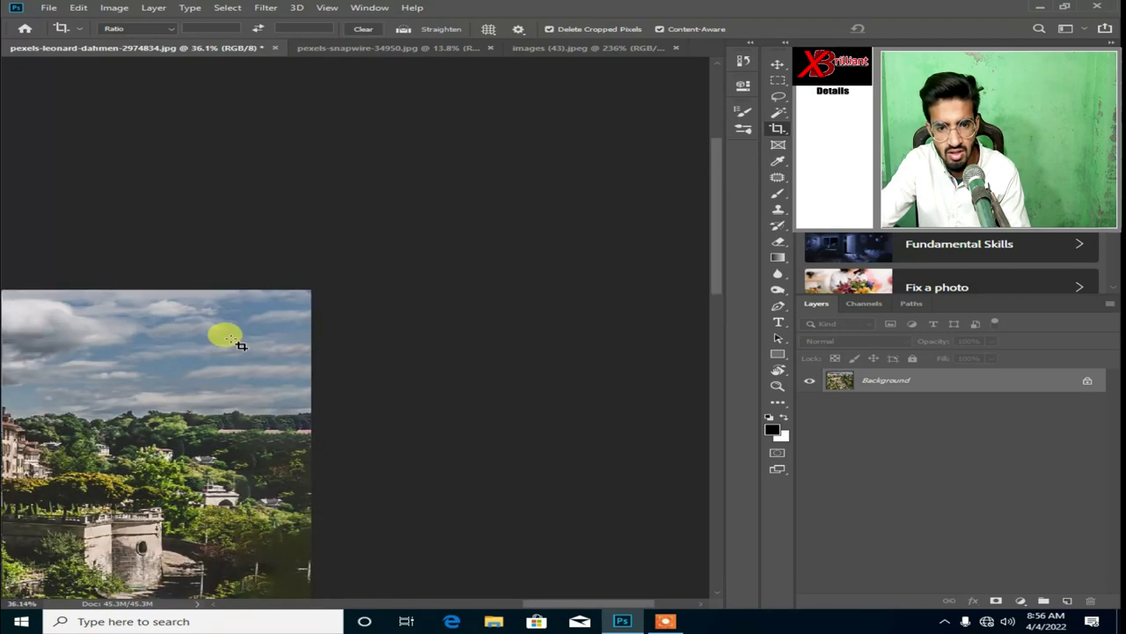
pyautogui.moveTo(201, 368); pyautogui.dragTo(402, 320)
pyautogui.moveTo(334, 397); pyautogui.dragTo(402, 322)
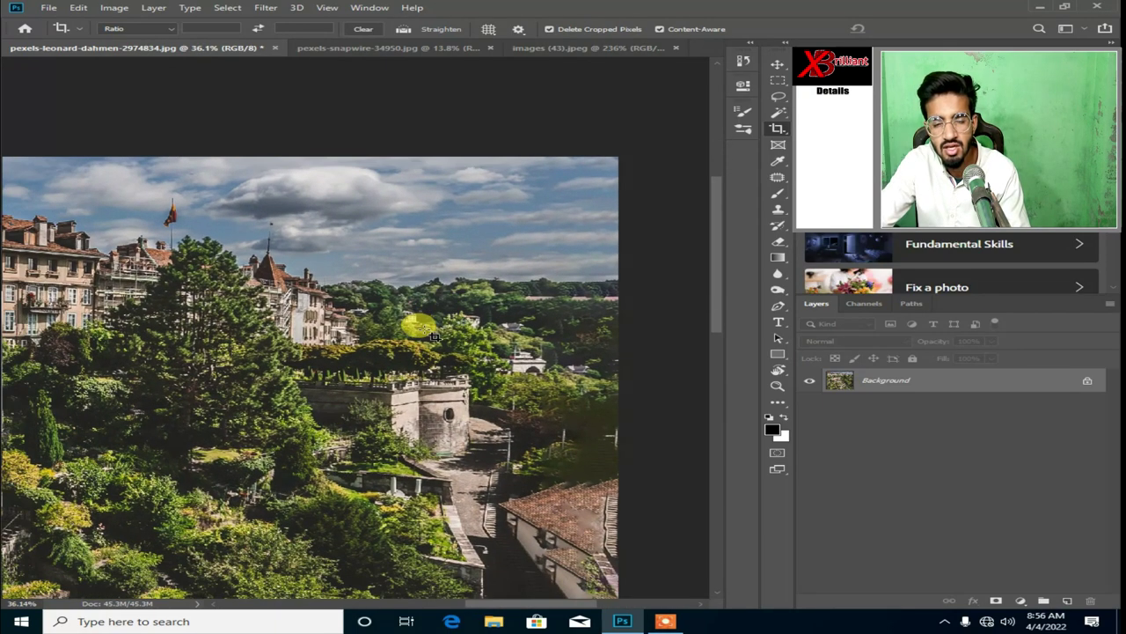
pyautogui.scroll(-1, 334, 307)
pyautogui.scroll(-1, 340, 307)
pyautogui.scroll(-1, 284, 319)
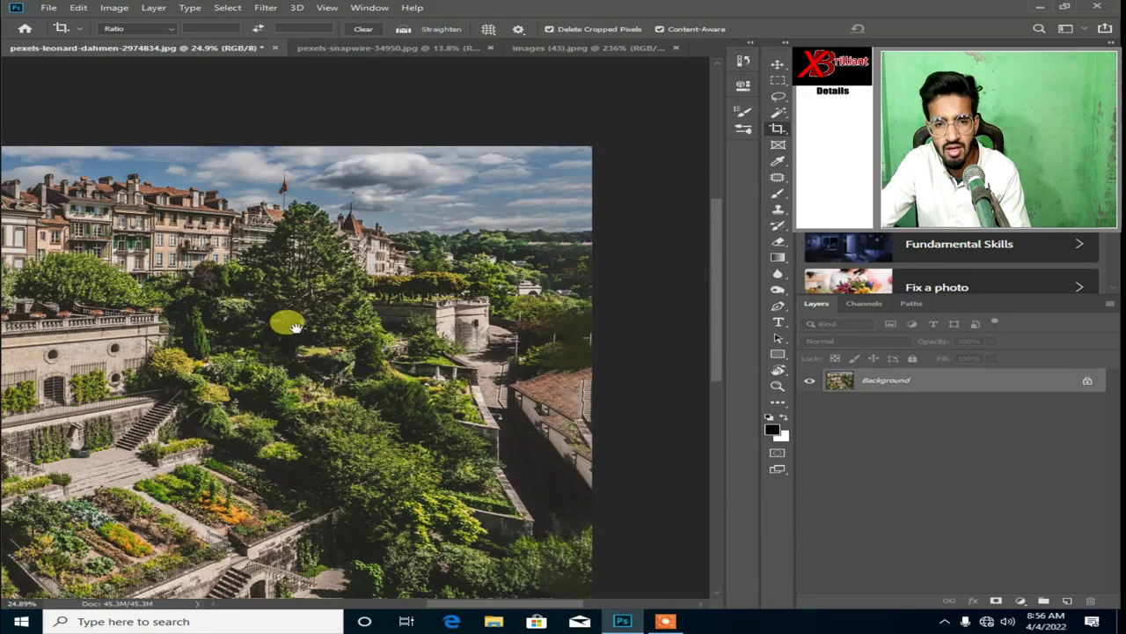
pyautogui.scroll(-1, 401, 215)
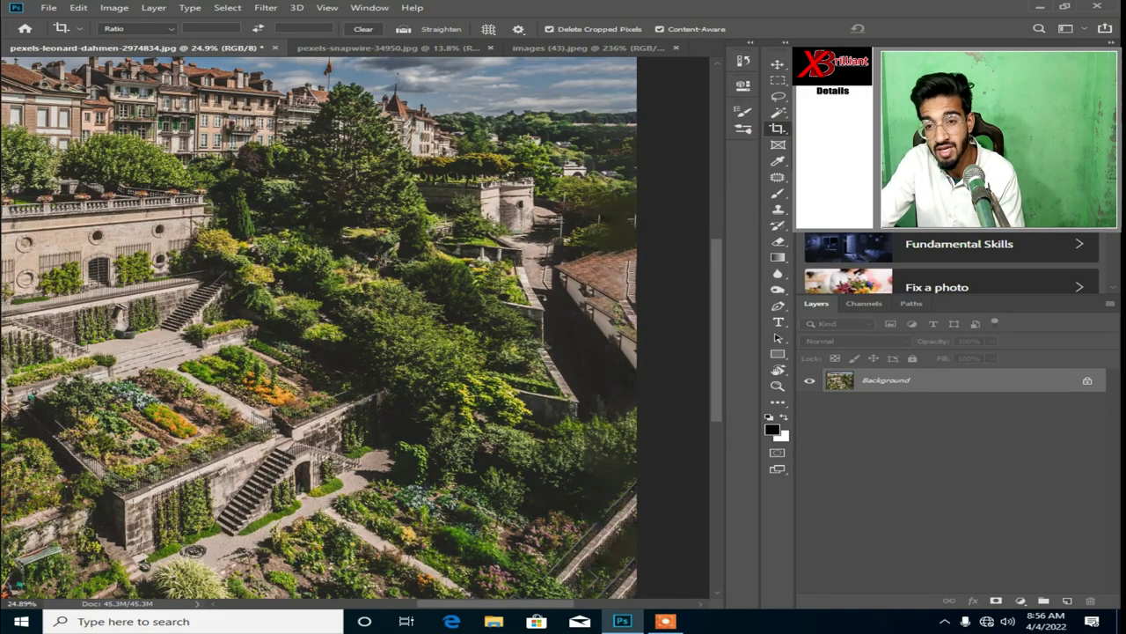
# Step: Try Perspective Crop, return to the ordinary Crop tool, and fit the whole image on screen
pyautogui.hotkey('shift', 'c')
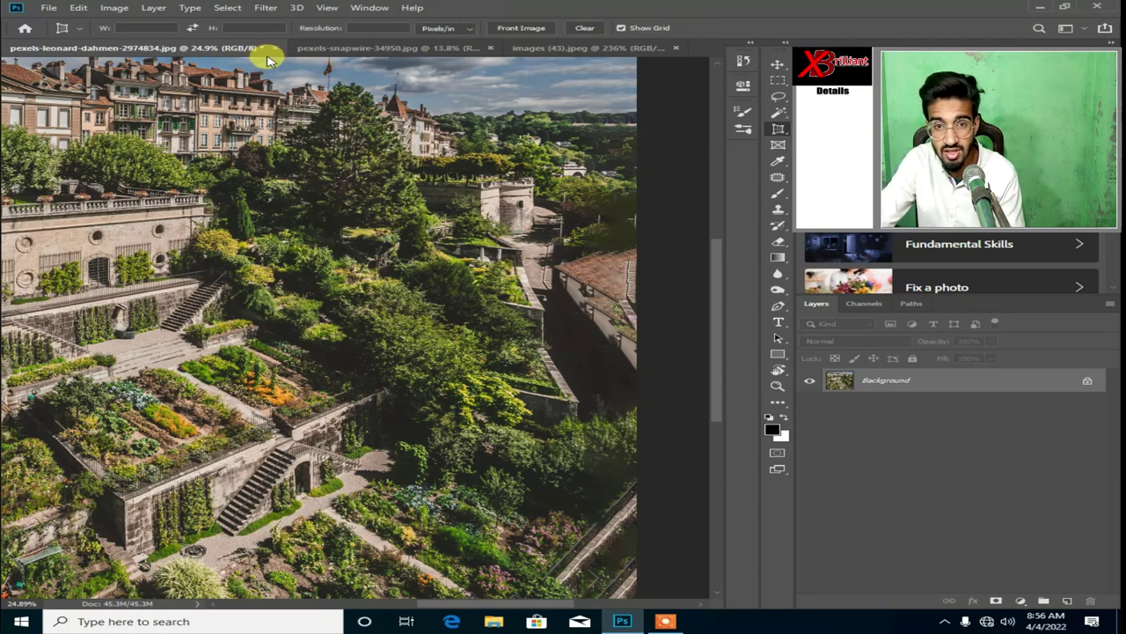
pyautogui.click(779, 129)
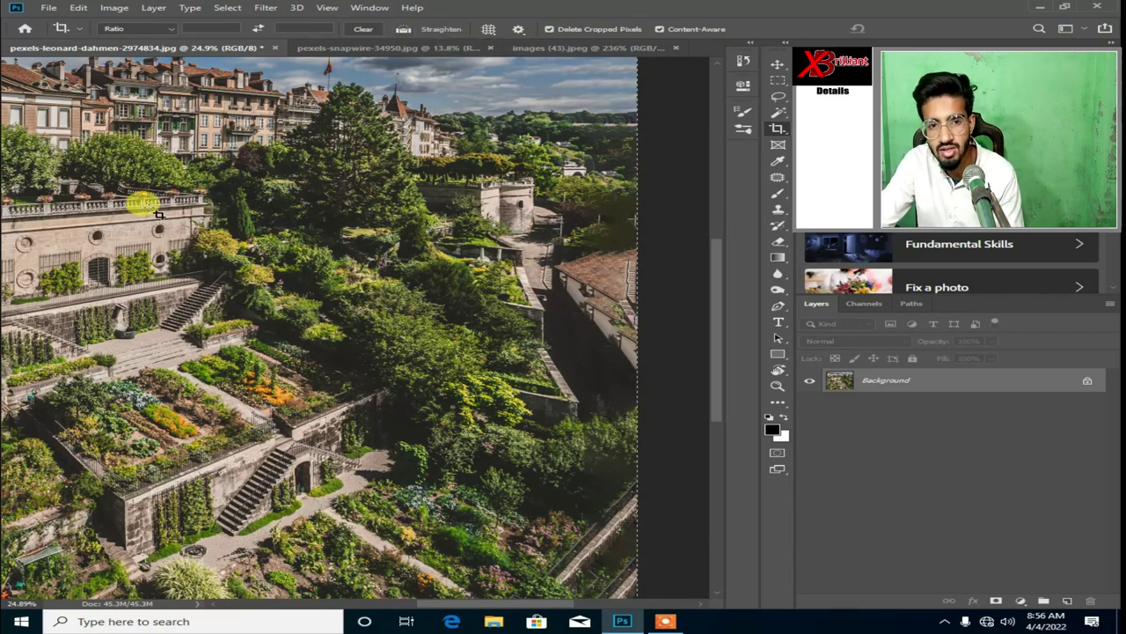
pyautogui.hotkey('ctrl', '0')
pyautogui.scroll(1, 290, 115)
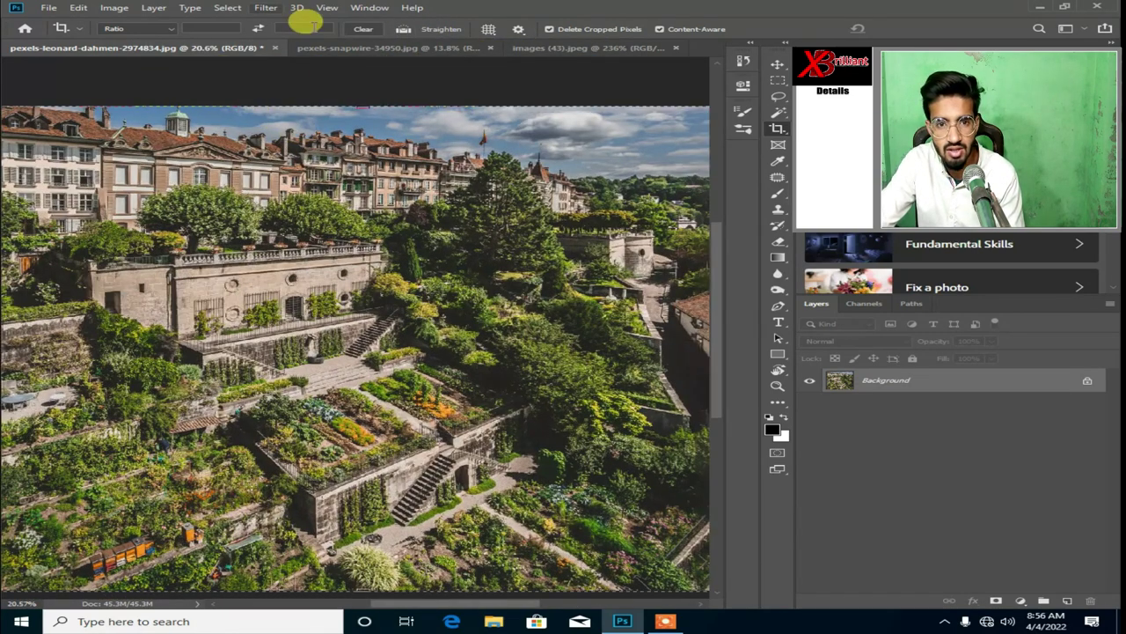
# Step: Switch from pexels-snapwire-34950.jpg to images (43).jpeg, then zoom and pan over the road photo
pyautogui.click(398, 49)
pyautogui.click(558, 48)
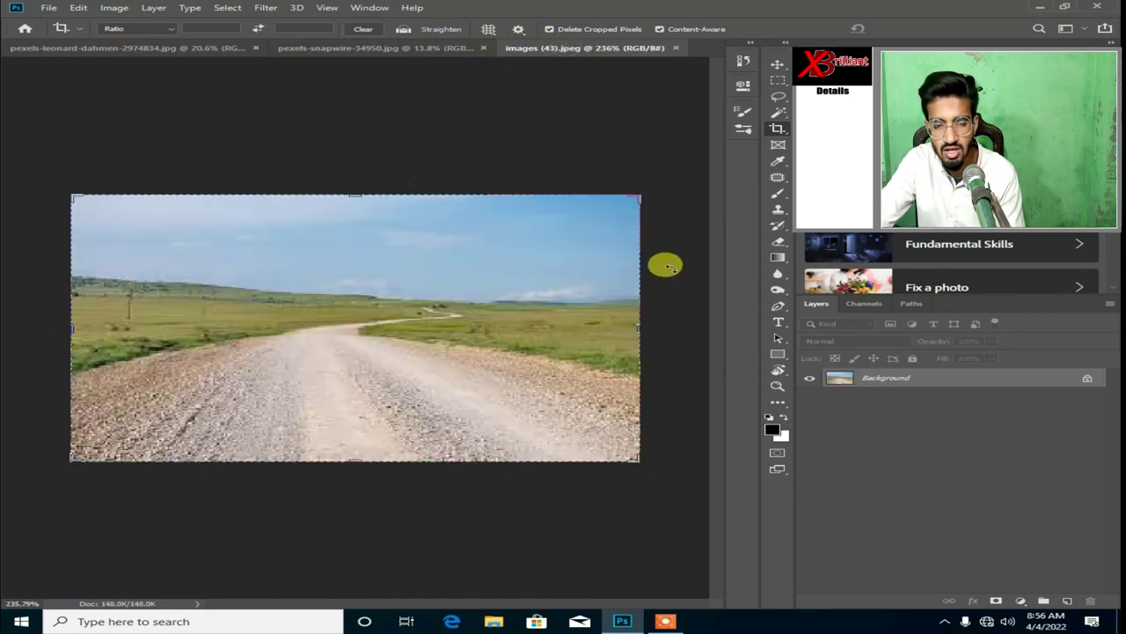
pyautogui.scroll(1, 84, 284)
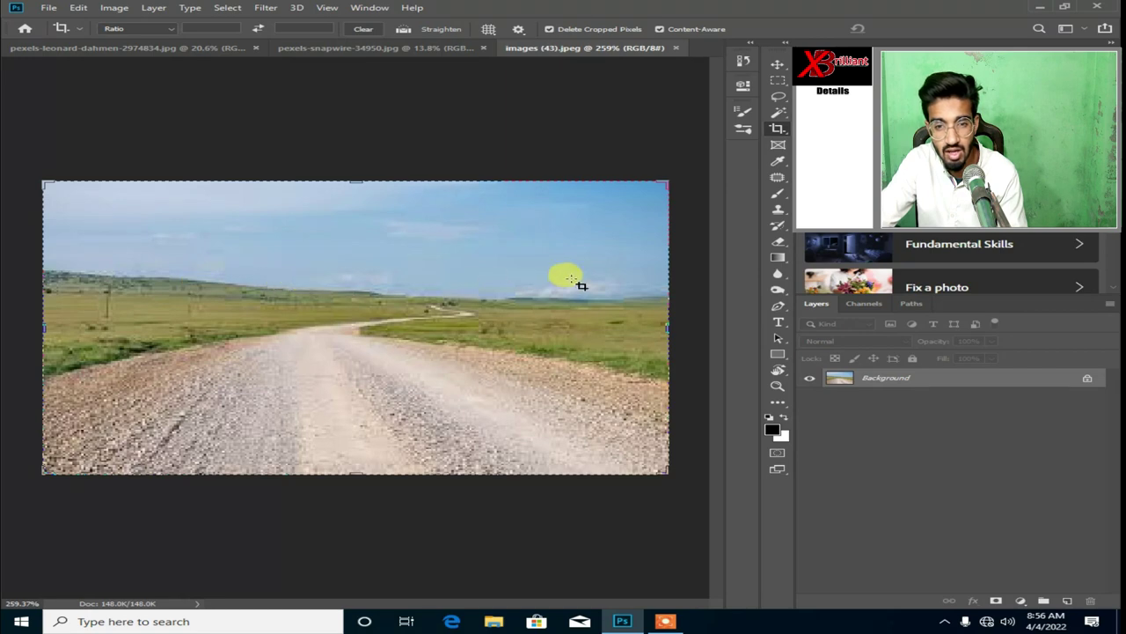
pyautogui.keyDown('alt'); pyautogui.scroll(2, 88, 244); pyautogui.keyUp('alt')
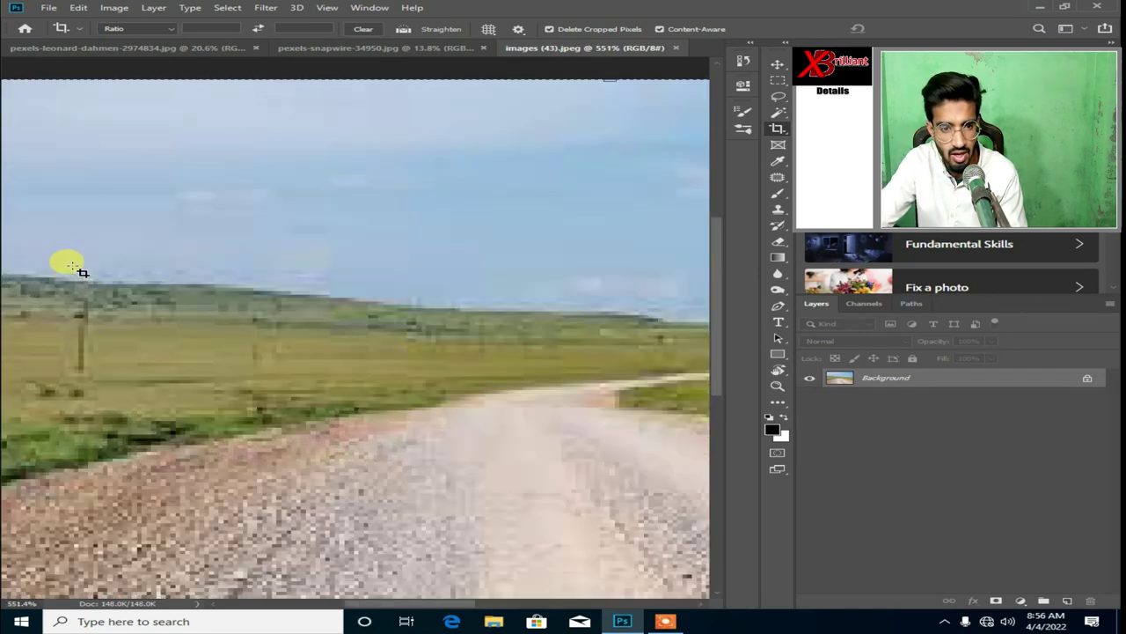
pyautogui.keyDown('alt'); pyautogui.scroll(2, 65, 259); pyautogui.keyUp('alt')
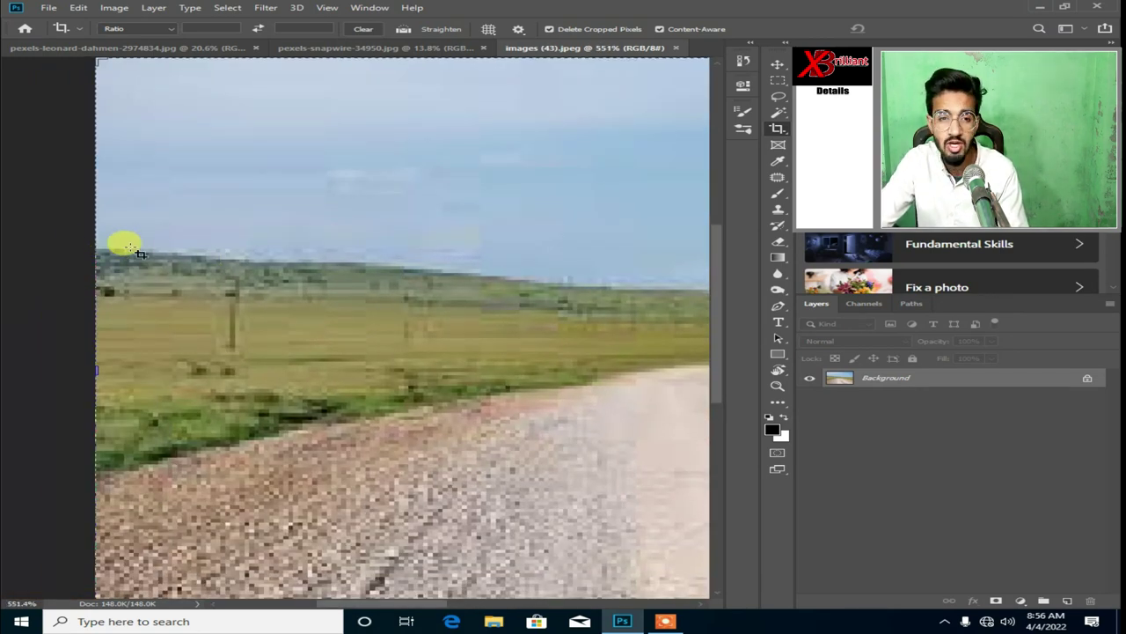
pyautogui.moveTo(447, 281); pyautogui.dragTo(273, 245)
pyautogui.scroll(-3, 273, 245)
pyautogui.scroll(-1, 291, 244)
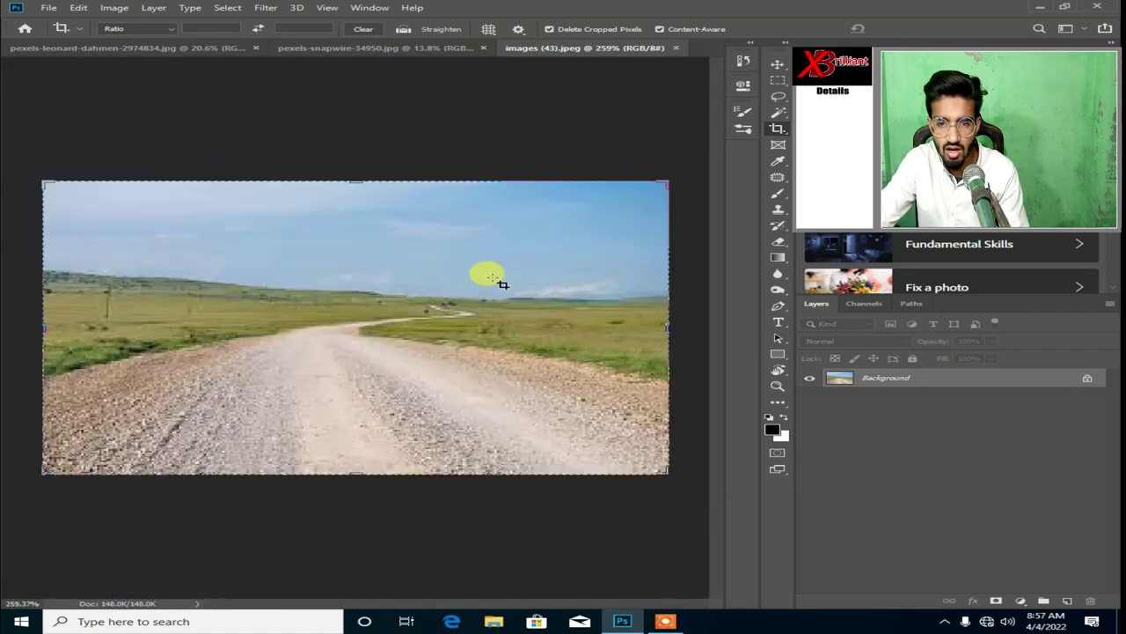